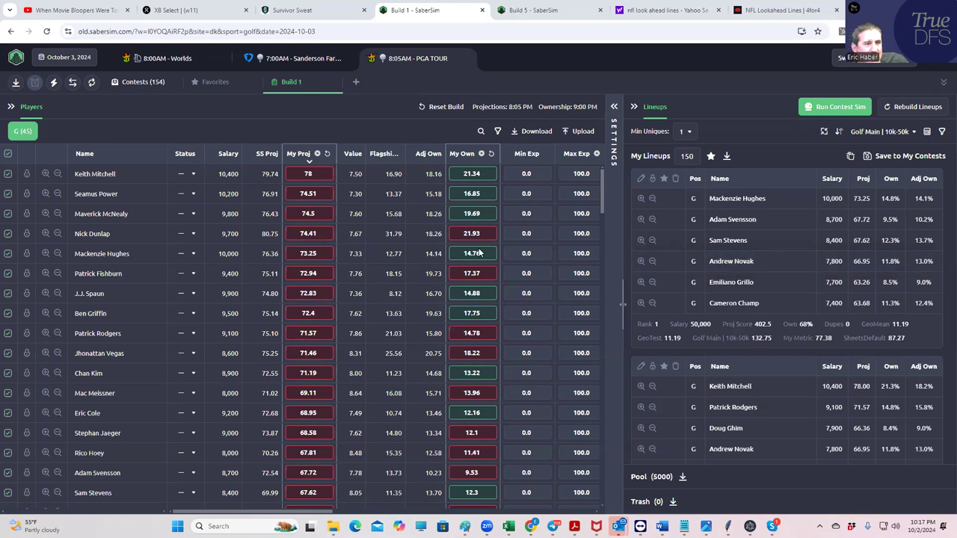
Sort the golfers by My Own ownership and confirm Patrick Fishburn's My Own value at 17.37
mouse_move(467, 249)
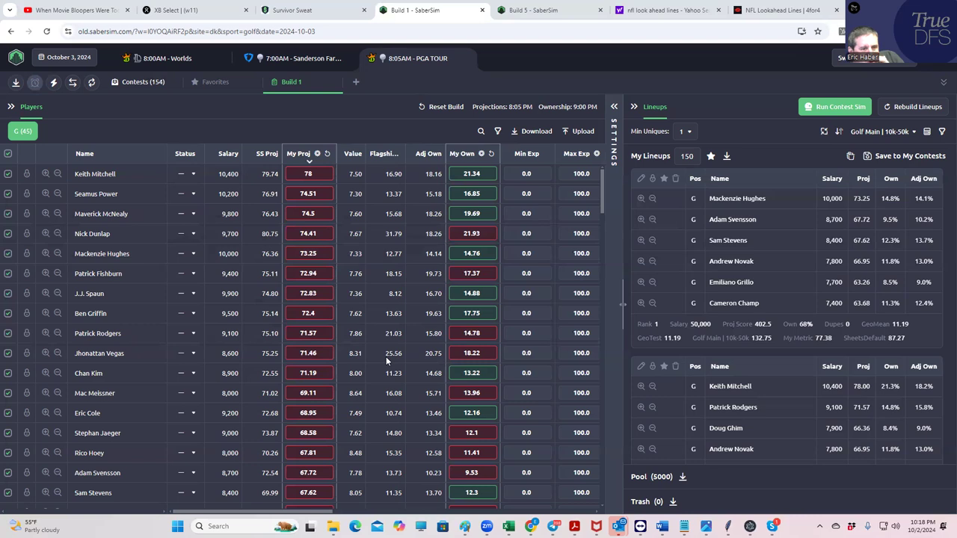
left_click(462, 154)
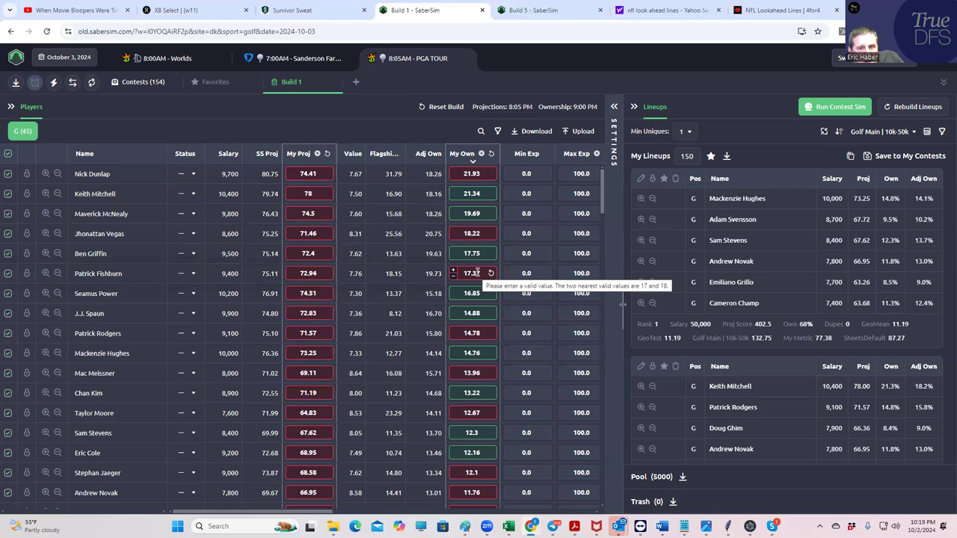
key("Return")
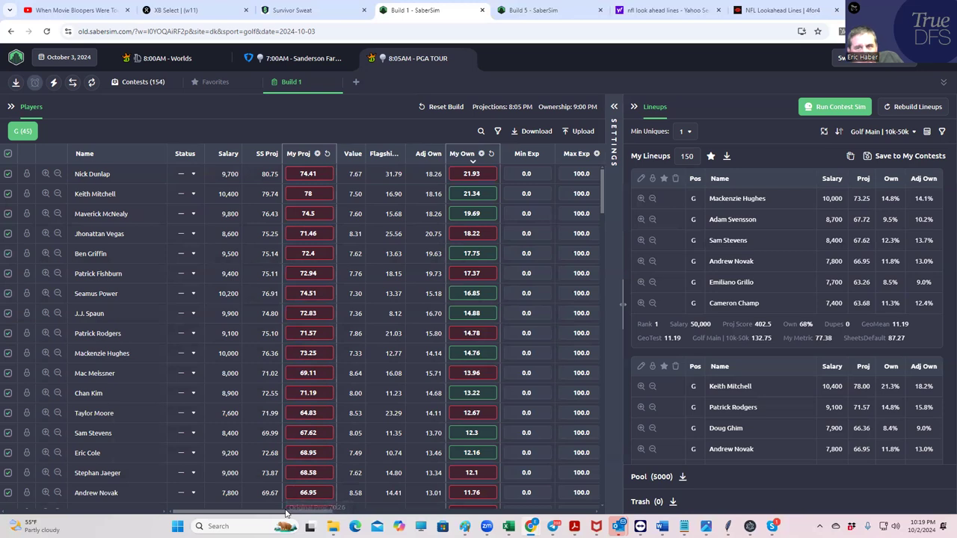
Sort the golfers by Pool share descending, putting Jhonattan Vegas (31.3%) first
left_click_drag(285, 512, 347, 508)
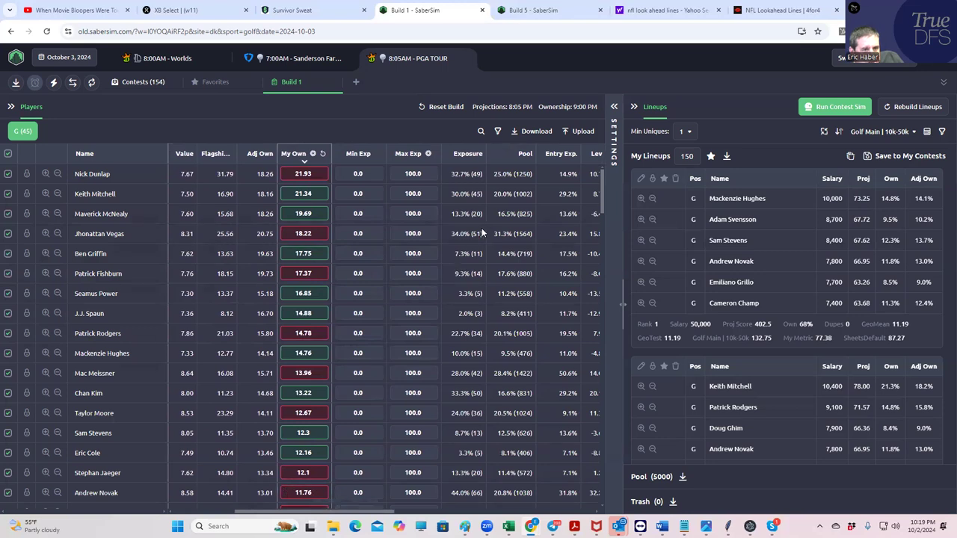
left_click(463, 154)
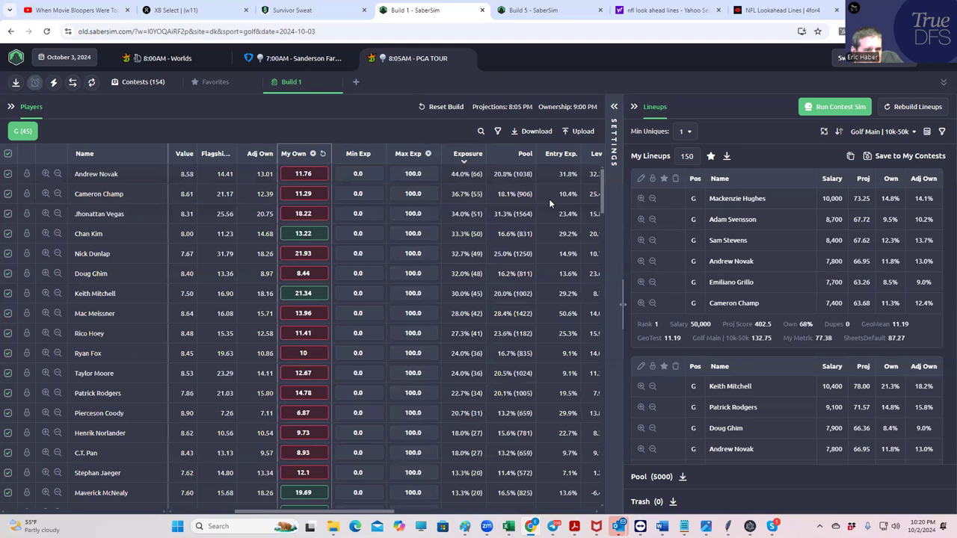
left_click(525, 155)
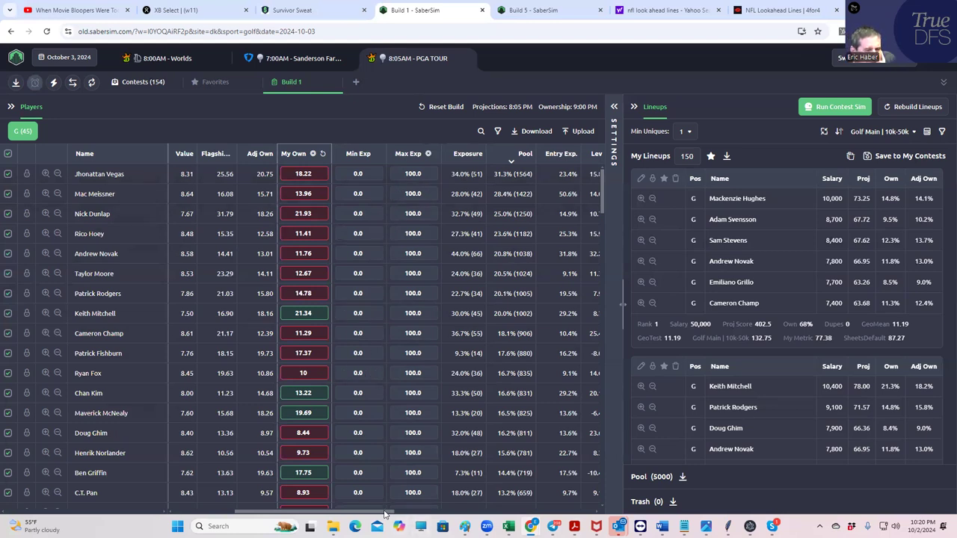
left_click_drag(386, 511, 300, 509)
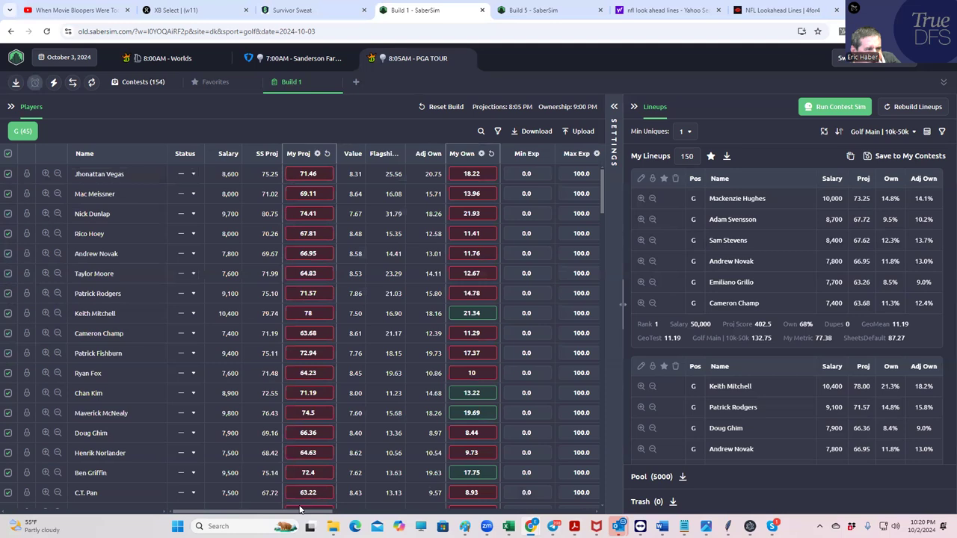
left_click_drag(300, 509, 452, 508)
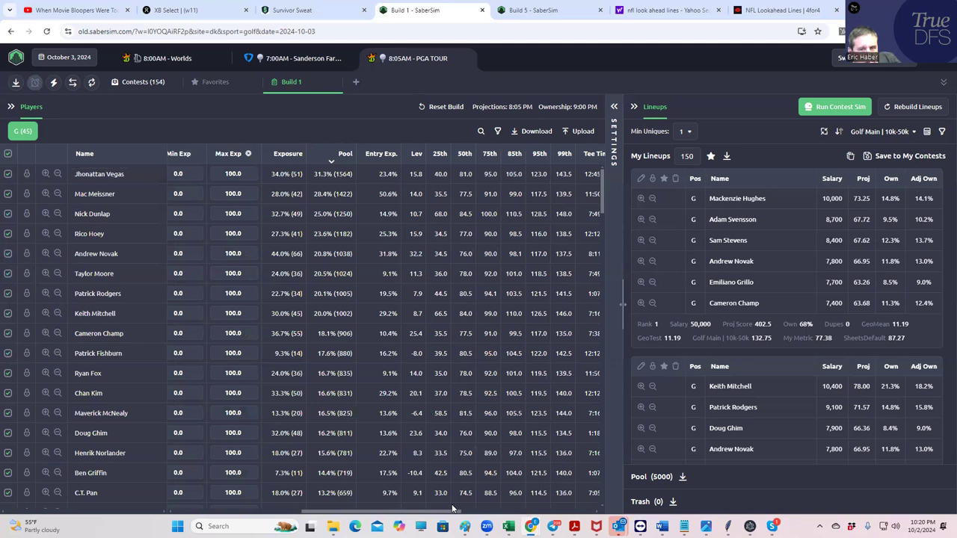
left_click_drag(452, 508, 287, 506)
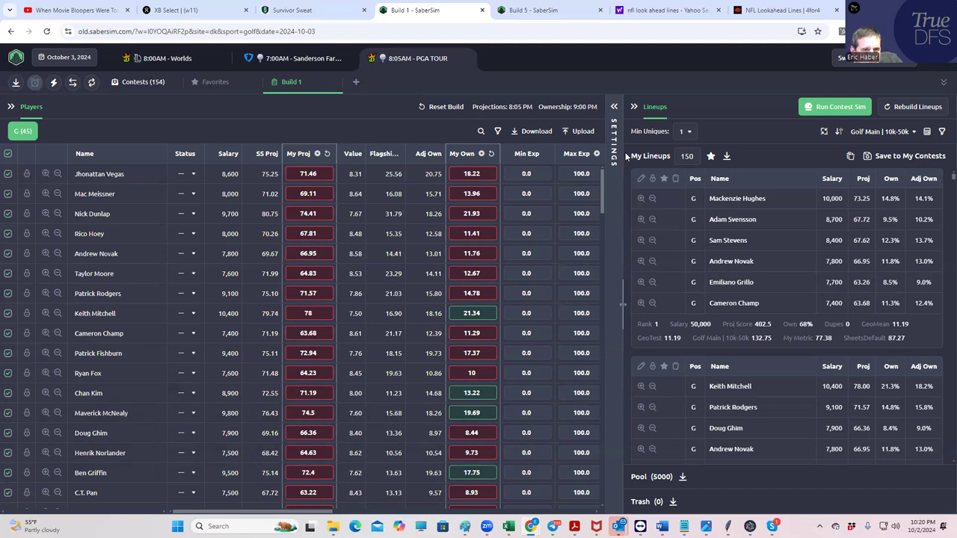
Run the contest sim for the five PGA TOUR contests from Contest Sim Settings
left_click(613, 109)
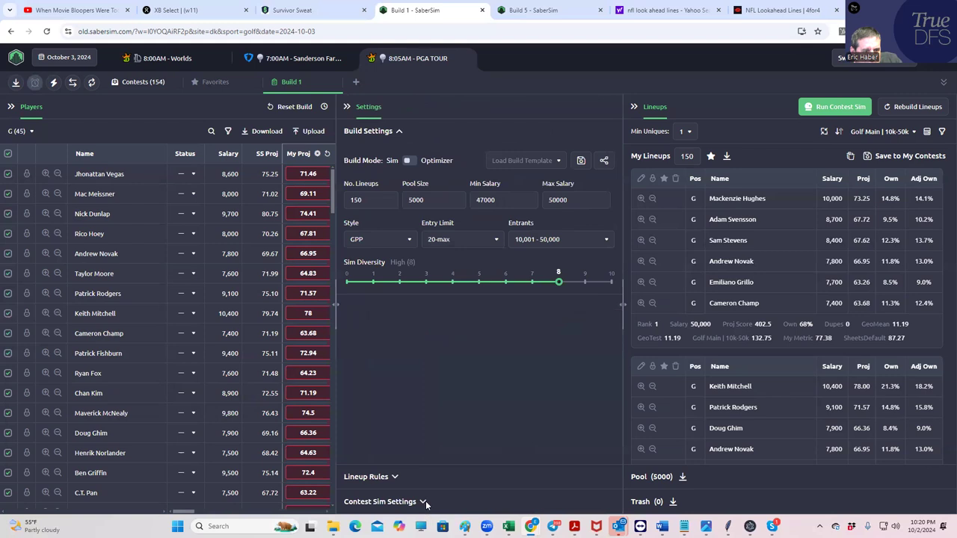
left_click(423, 503)
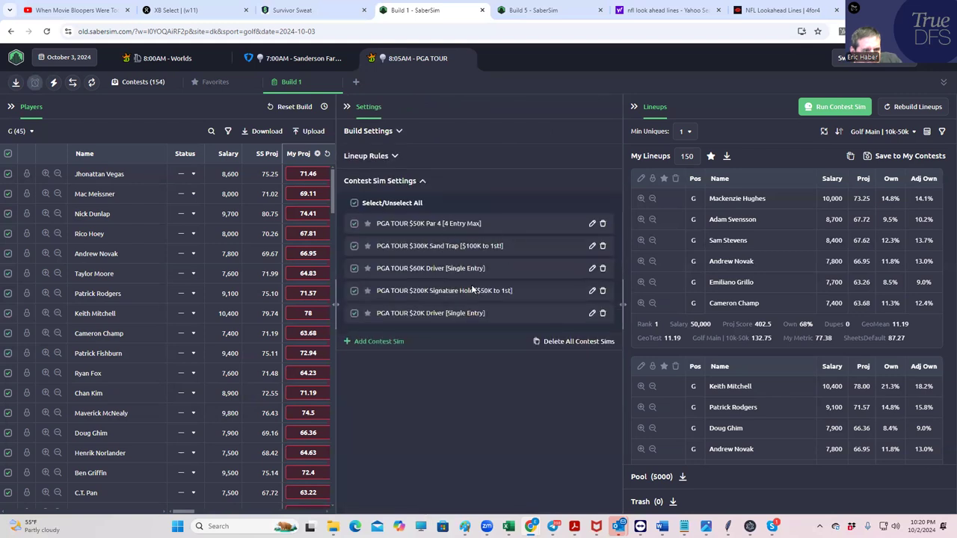
left_click(841, 109)
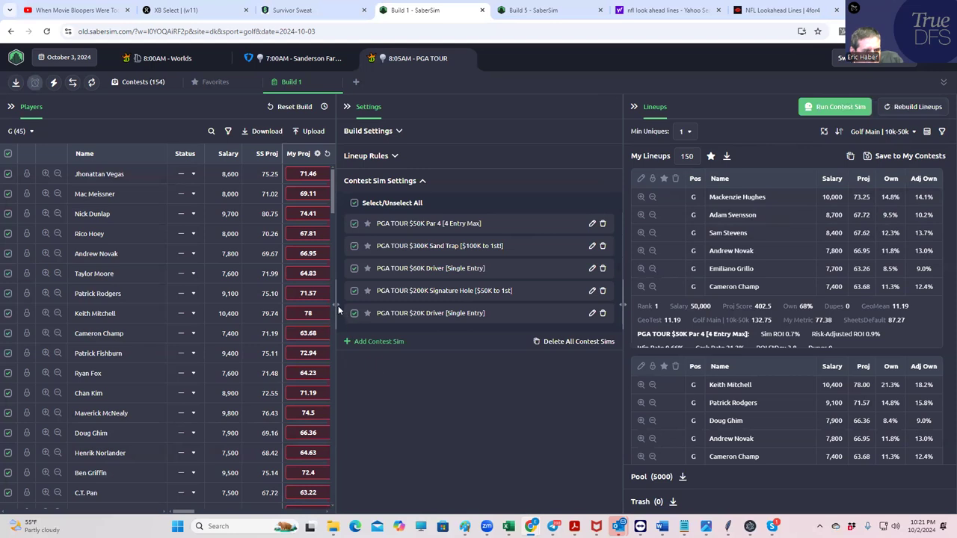
Widen the Players panel and rank golfers by Exposure, led by Andrew Novak at 44.0%
left_click_drag(338, 306, 467, 298)
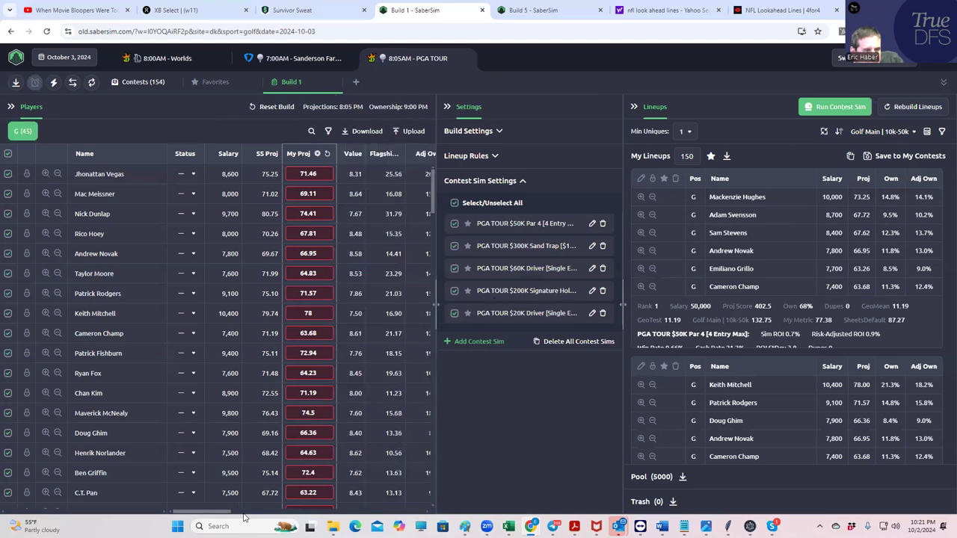
left_click_drag(172, 512, 270, 512)
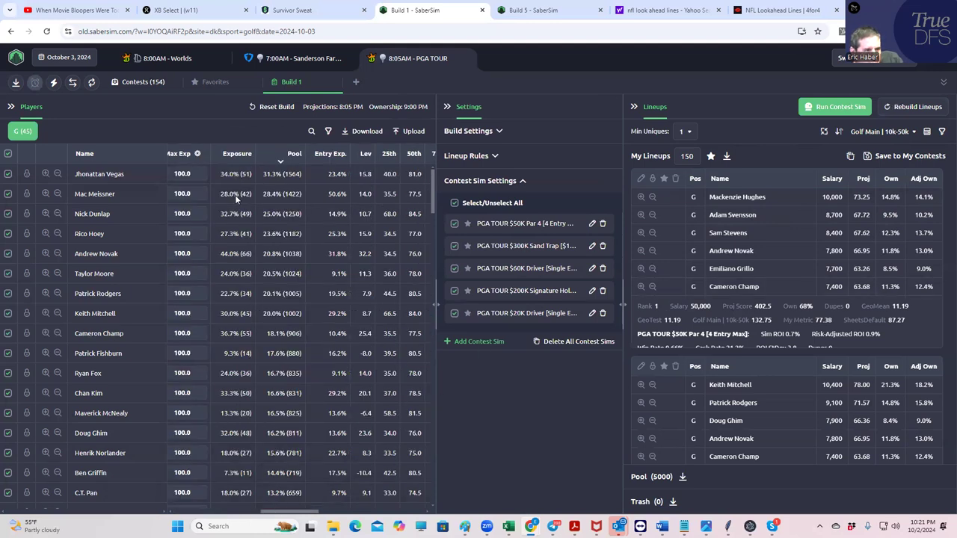
left_click(238, 155)
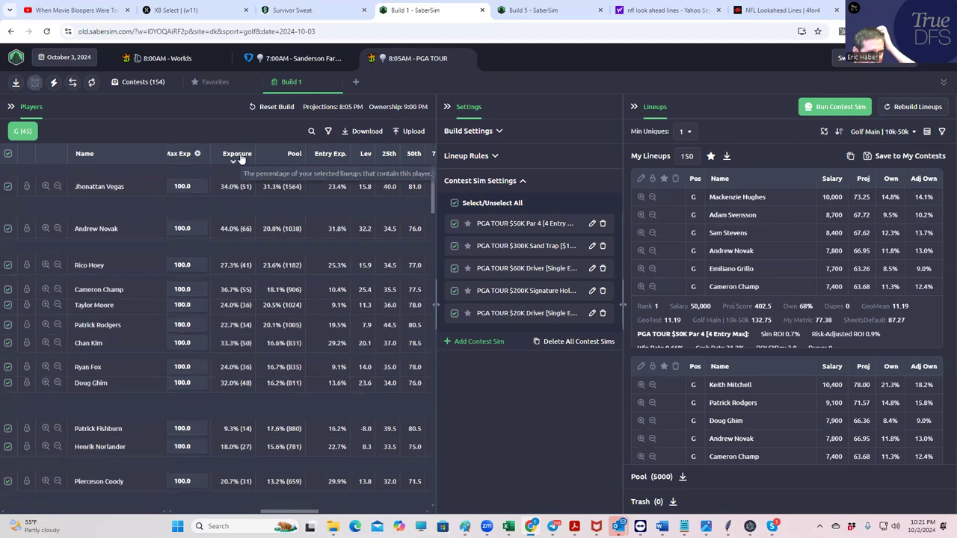
Show the Golf Main | 10k-50k SaberScore formula under the lineup sort options
left_click(900, 133)
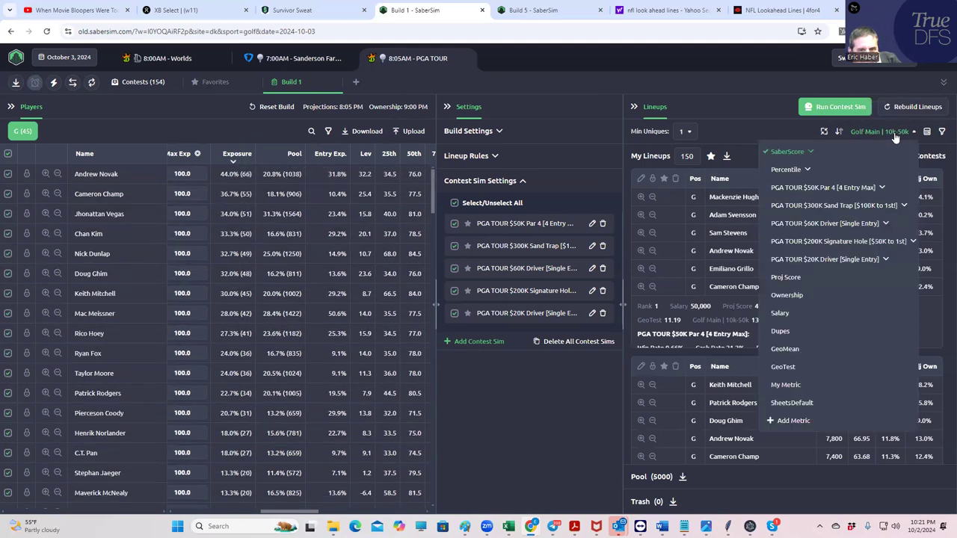
left_click(804, 152)
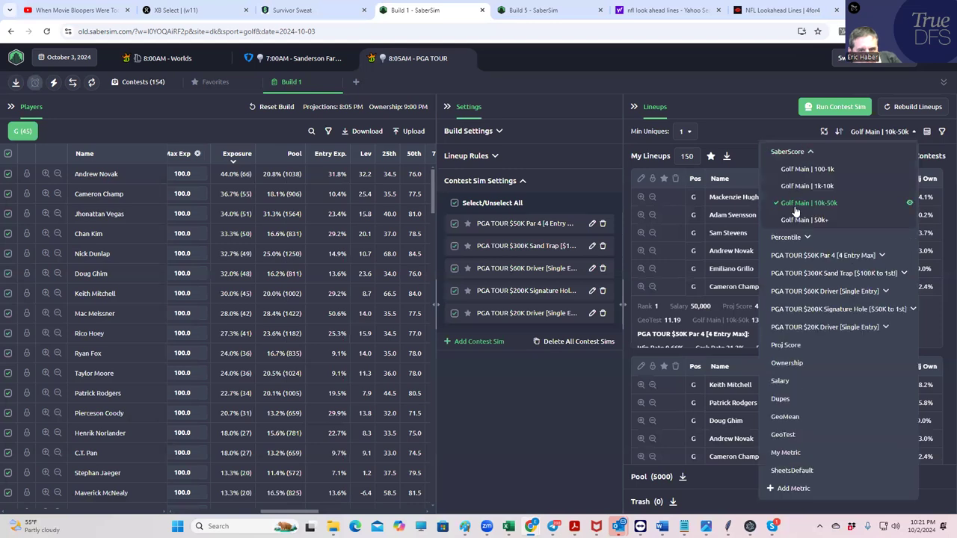
left_click(909, 204)
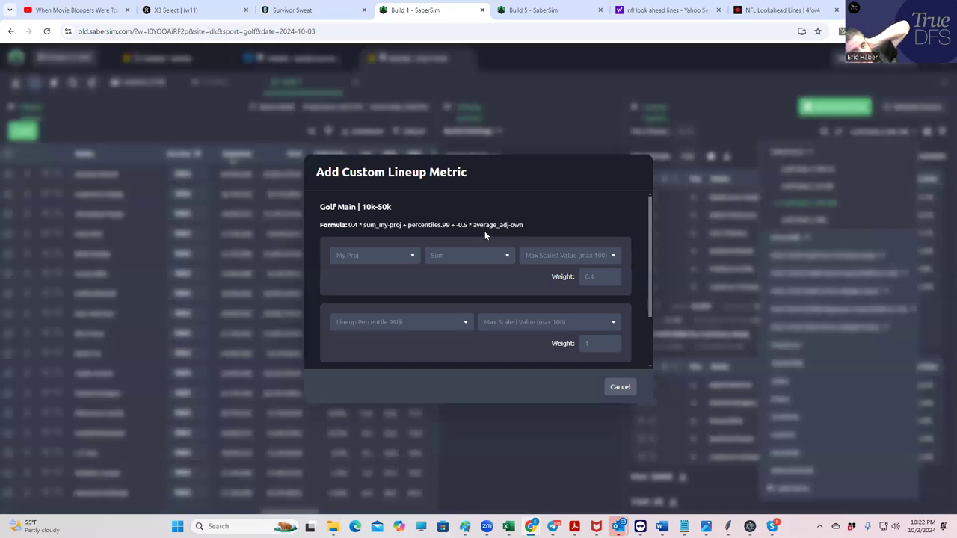
Cancel the Golf Main | 10k-50k formula dialog without changes
left_click(621, 387)
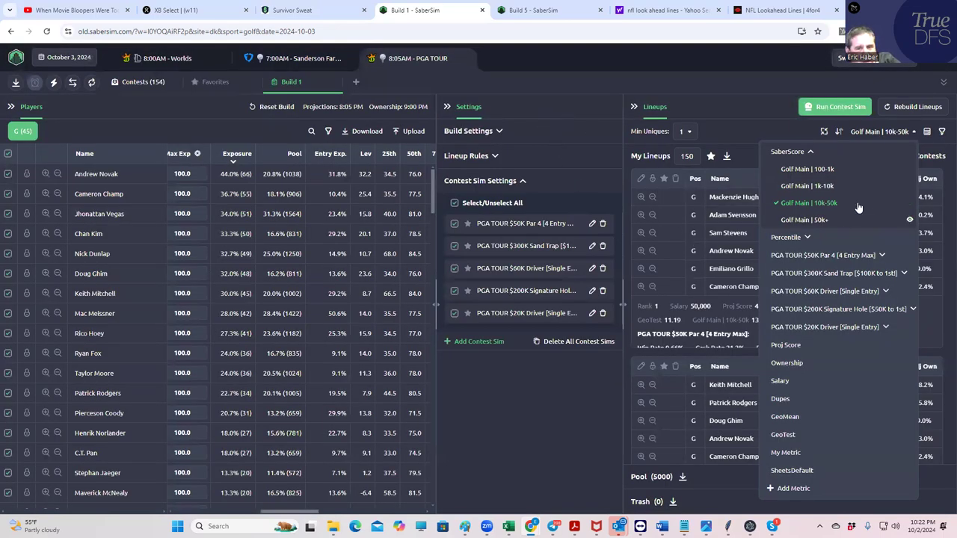
mouse_move(897, 203)
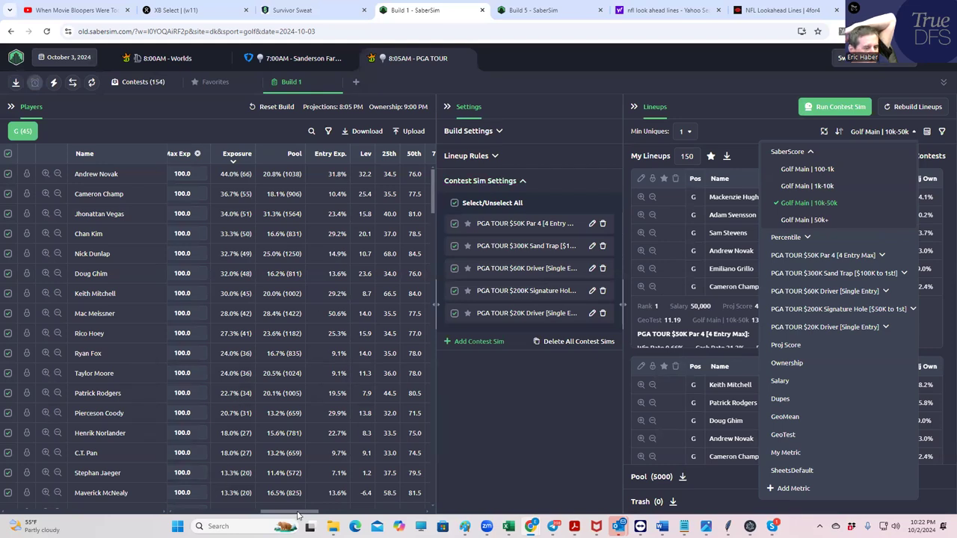
Scroll the Players table sideways to reveal more columns
left_click_drag(303, 514, 284, 498)
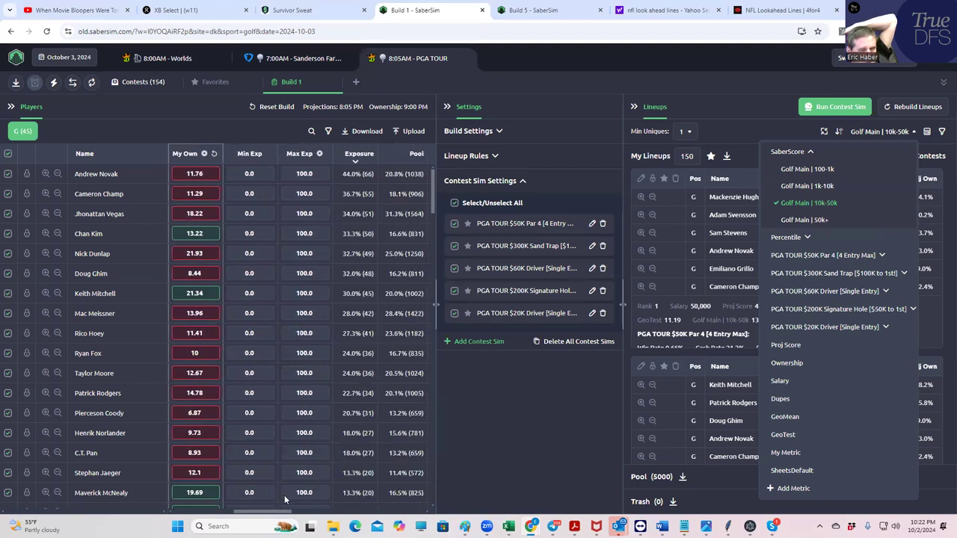
scroll(284, 495, "right", 1)
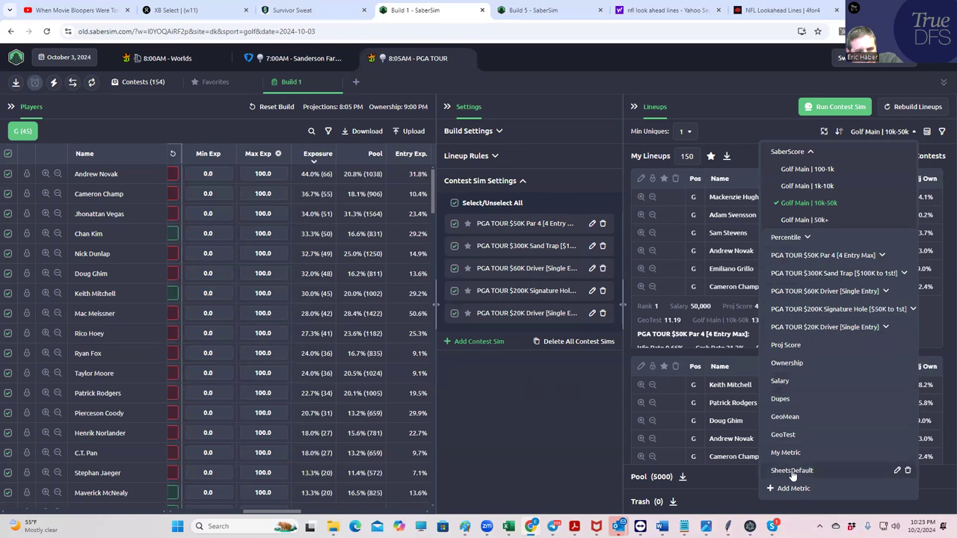
Review the SheetsDefault and Golf Main | 10k-50k formulas, closing both unchanged, then dismiss the dropdown
left_click(897, 470)
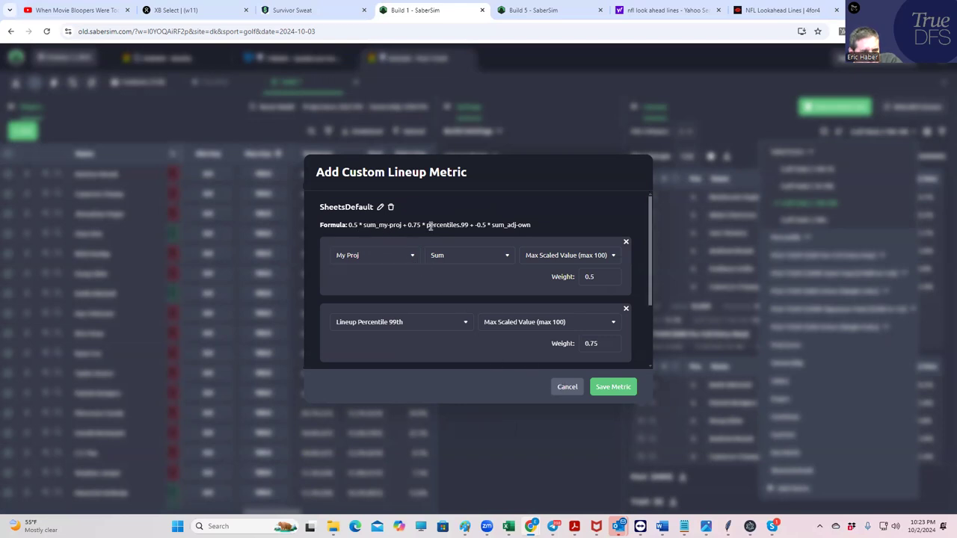
left_click(563, 388)
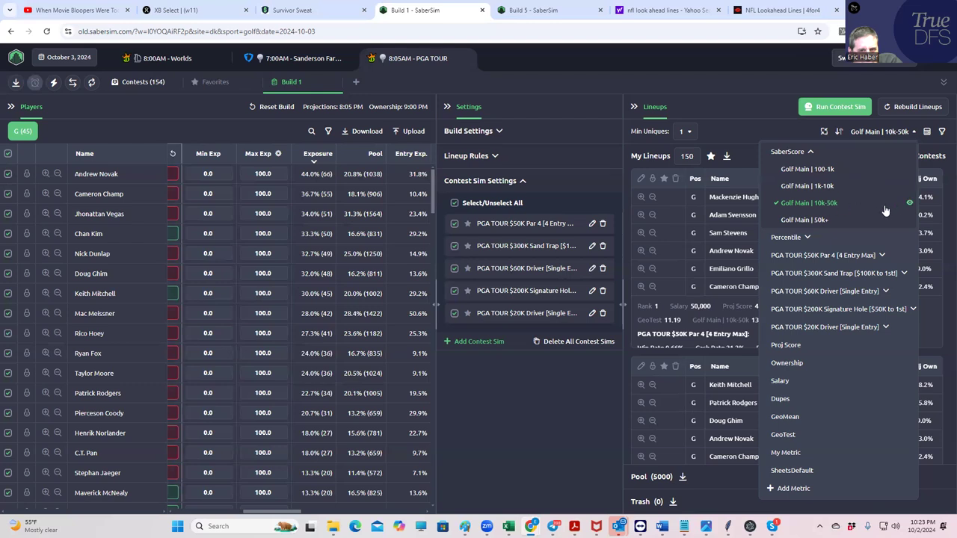
left_click(909, 202)
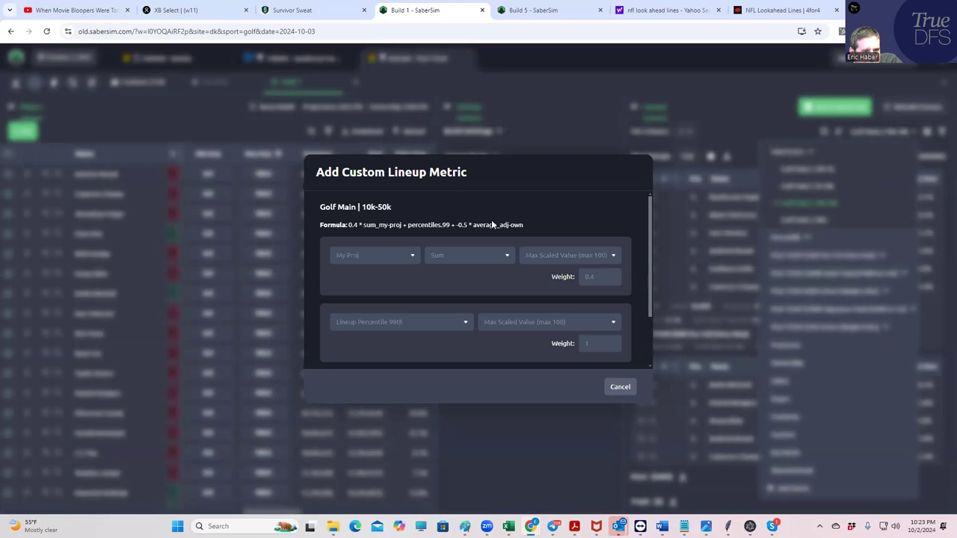
left_click(615, 385)
mouse_move(783, 437)
mouse_move(792, 471)
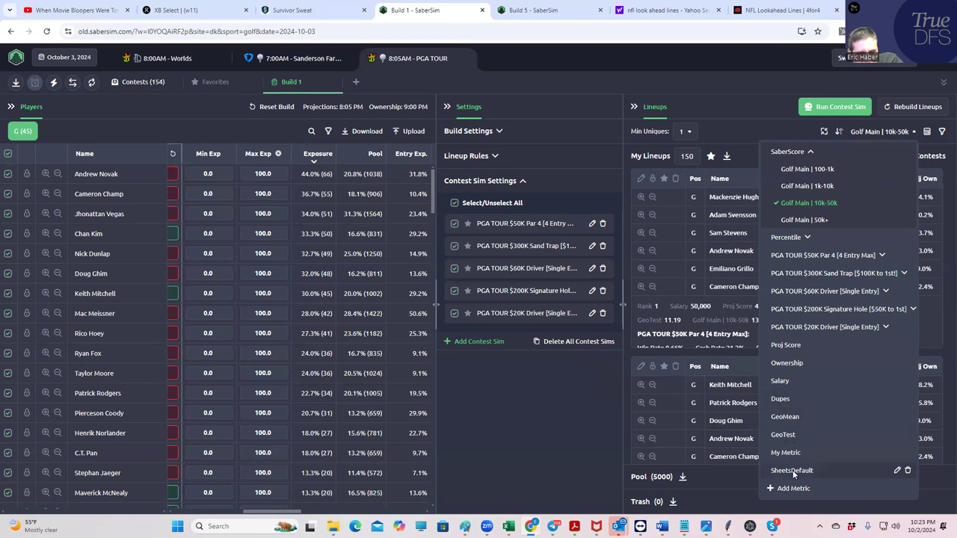
left_click(564, 424)
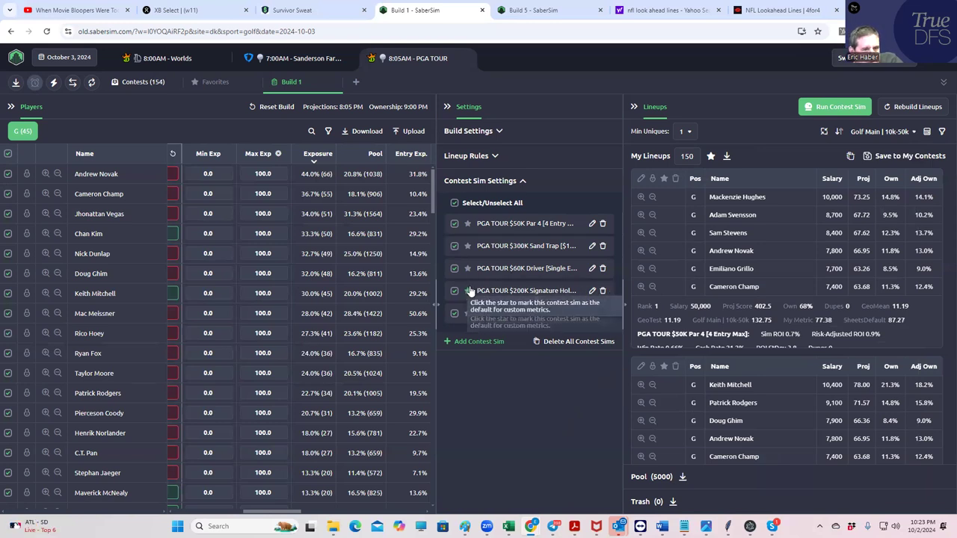
Uncheck every contest sim except PGA TOUR $300K Sand Trap and open its settings
left_click(455, 224)
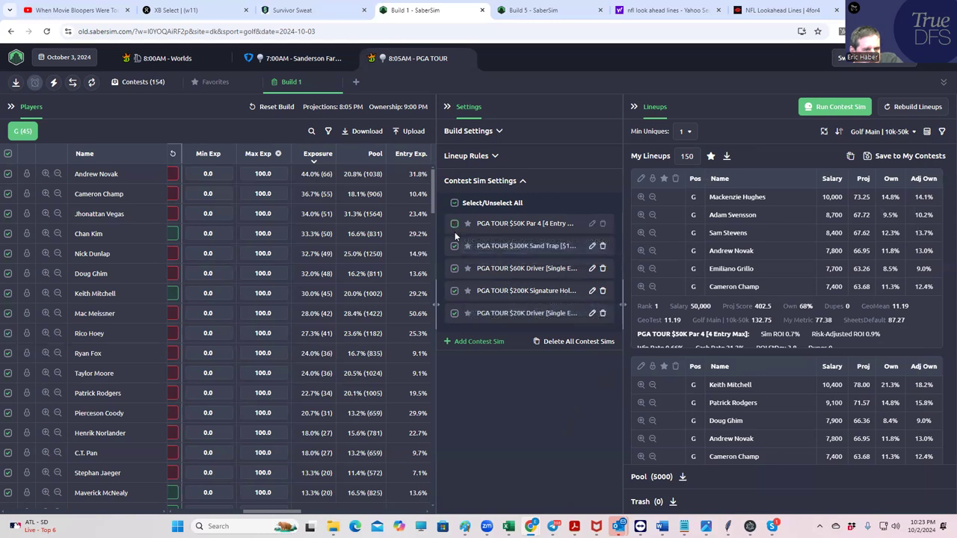
left_click(454, 246)
left_click(455, 268)
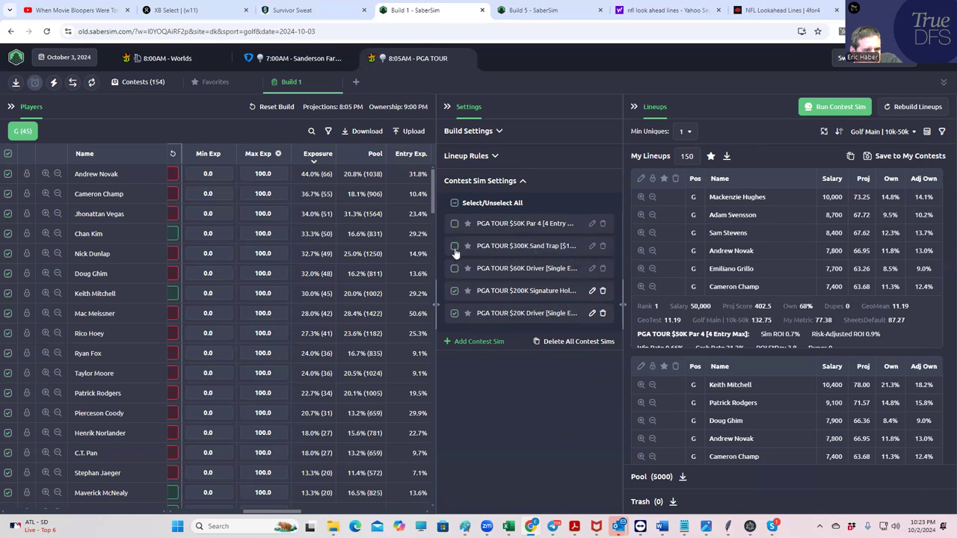
left_click(454, 247)
left_click(454, 291)
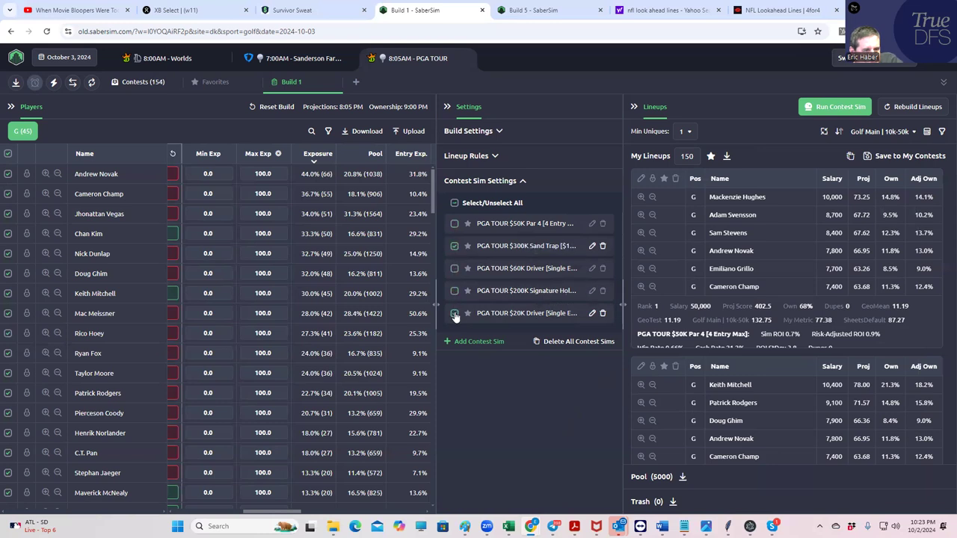
left_click(454, 314)
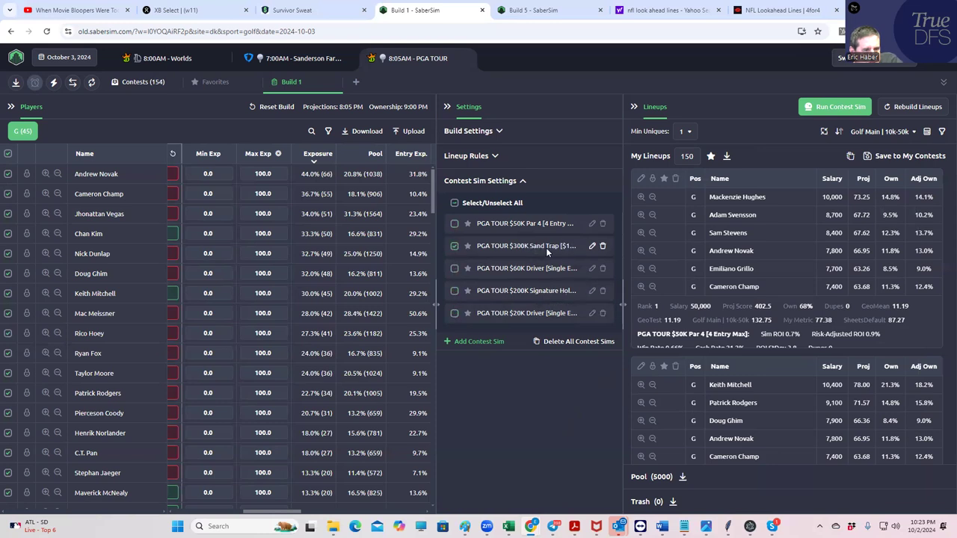
left_click(592, 246)
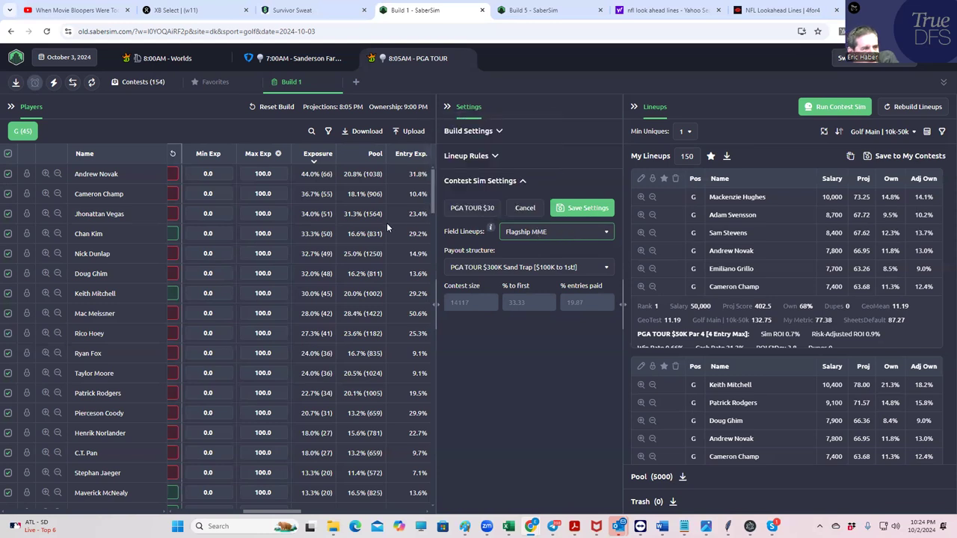
Load the Flagship MME field's 20000 lineups on the Contests tab and show the Players panel
left_click(148, 80)
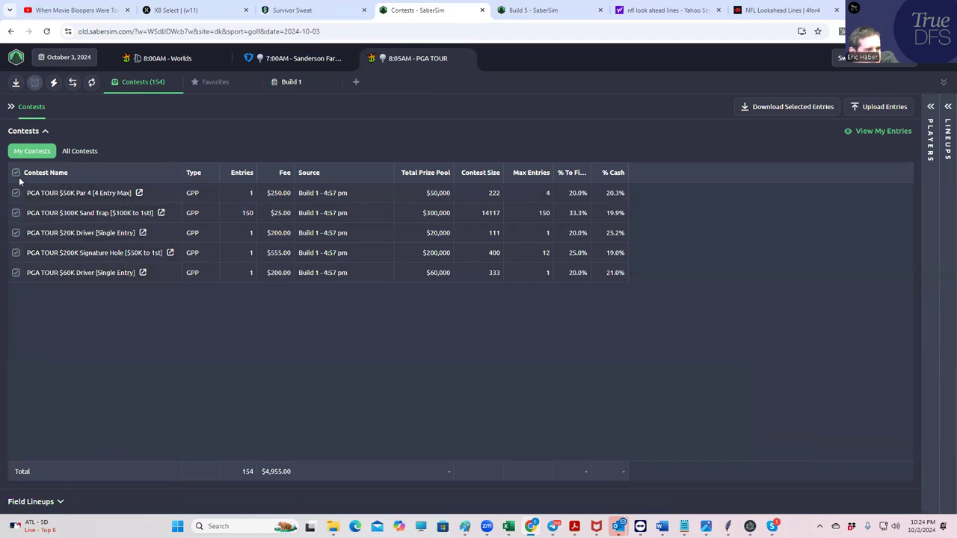
left_click(59, 503)
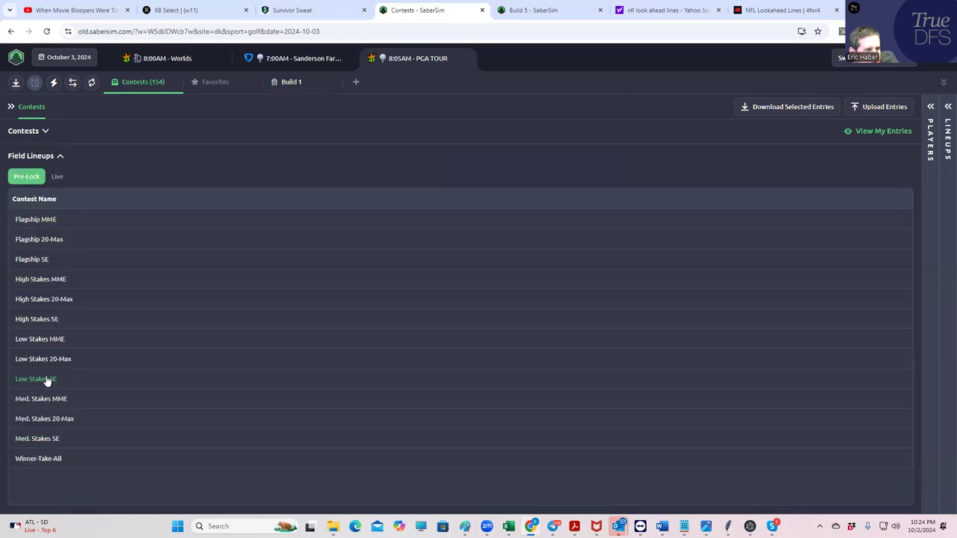
left_click(47, 221)
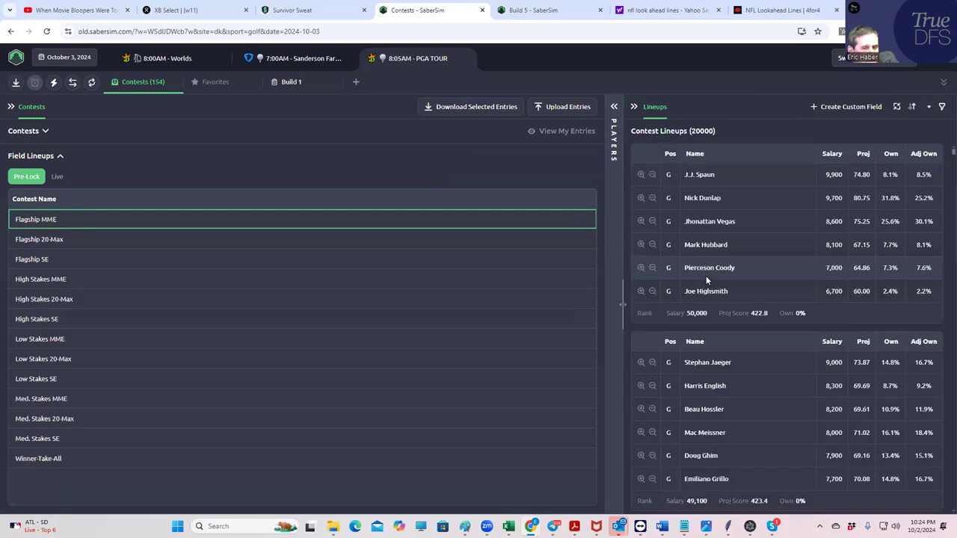
left_click(613, 107)
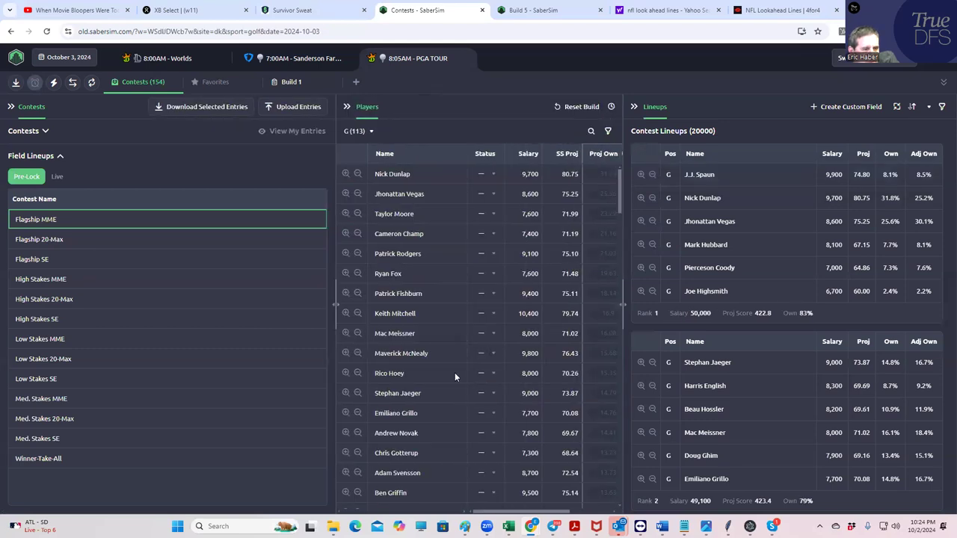
left_click_drag(507, 514, 553, 514)
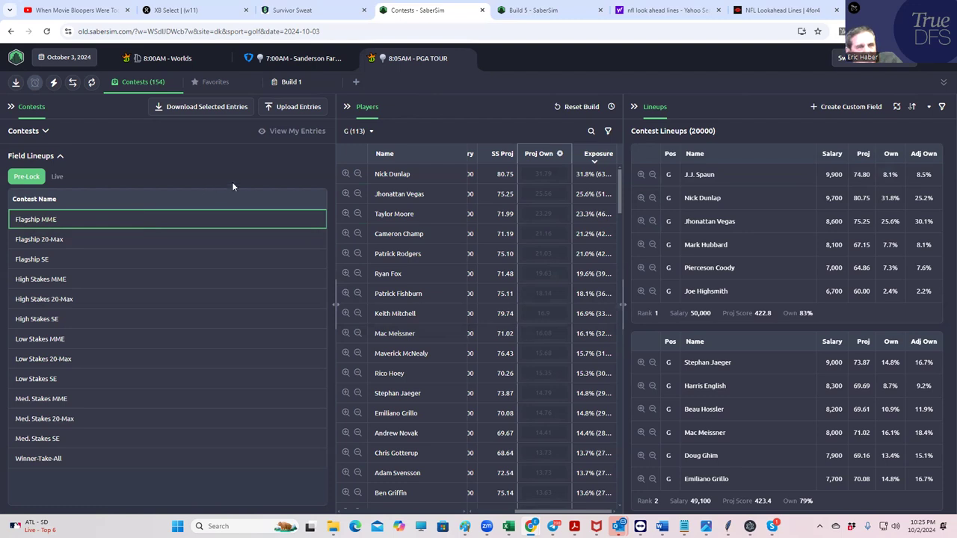
Back on Build 1, sort players by Pool % descending, with Jhonattan Vegas first at 31.3%
left_click(290, 83)
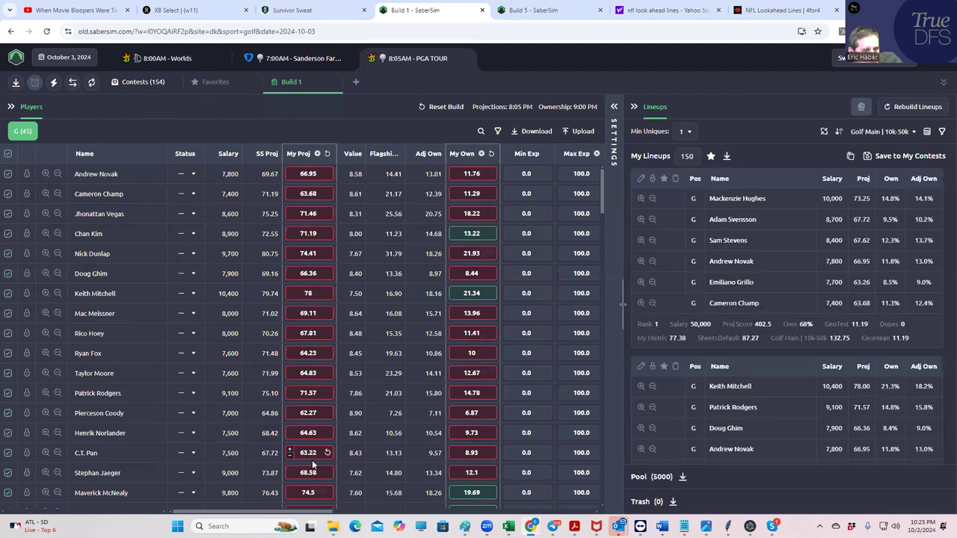
scroll(304, 506, "right", 5)
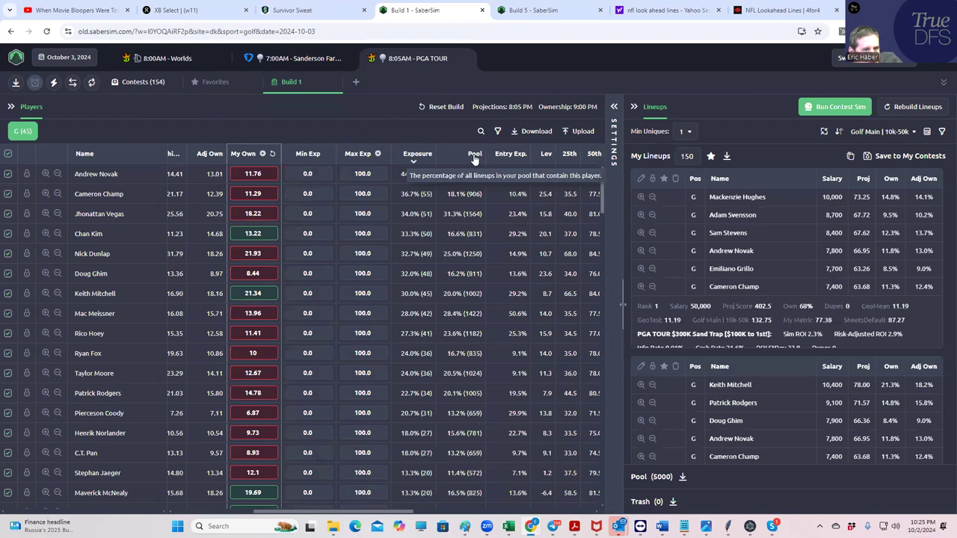
left_click(475, 155)
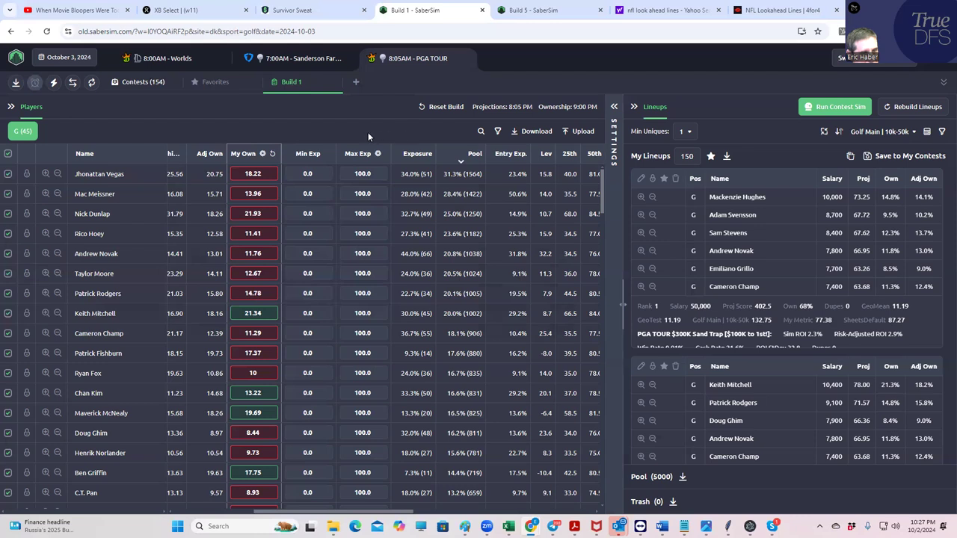
left_click(884, 133)
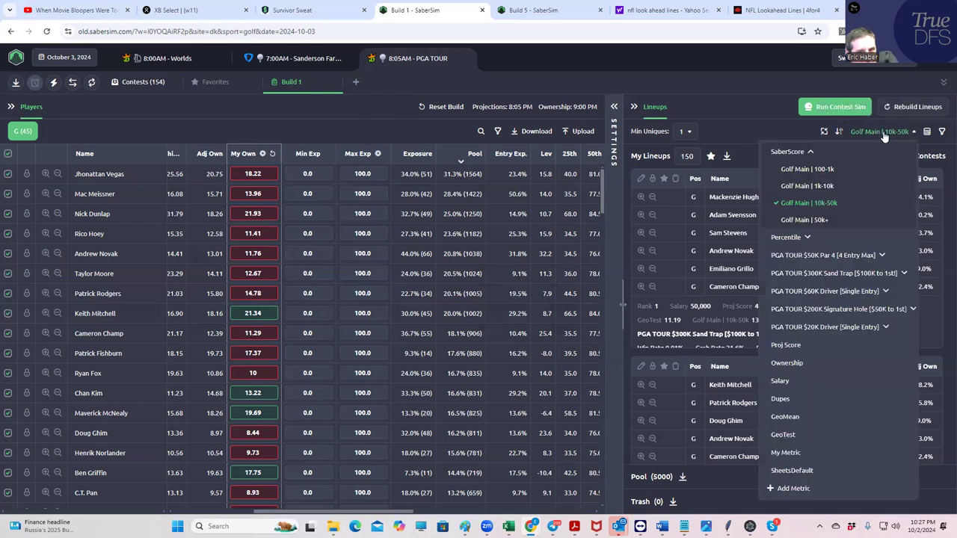
left_click(817, 201)
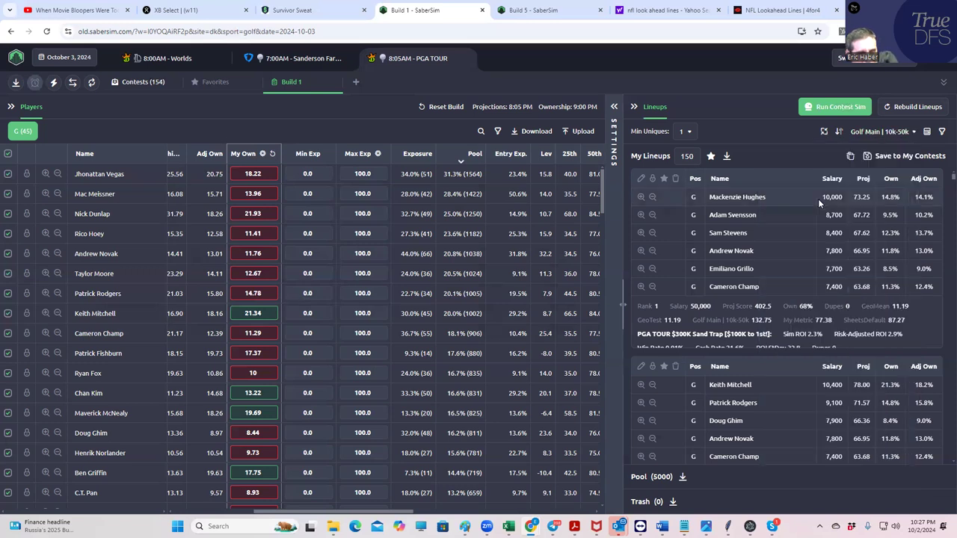
left_click(888, 133)
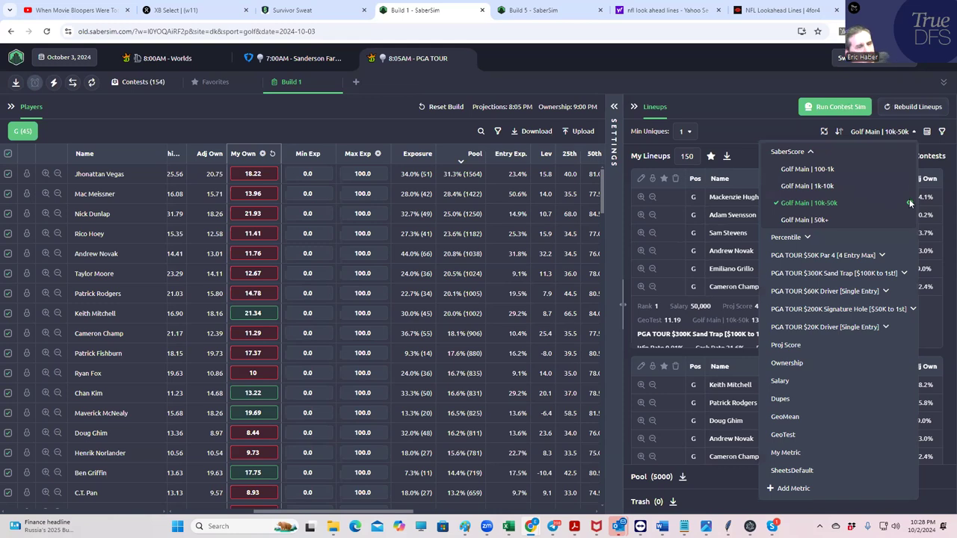
left_click(817, 201)
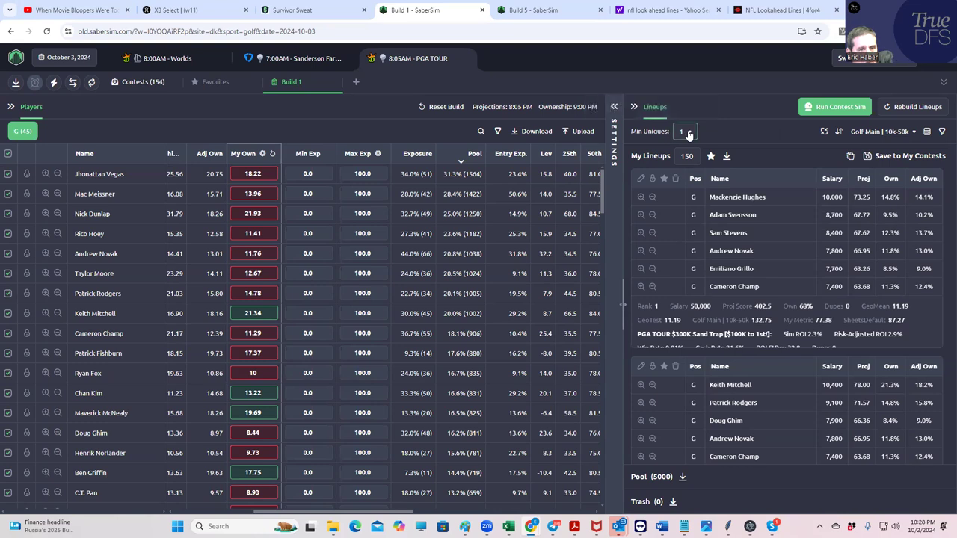
Add an Average of Proj Score aggregate metric, showing 406.753 across the 150 lineups
left_click(925, 131)
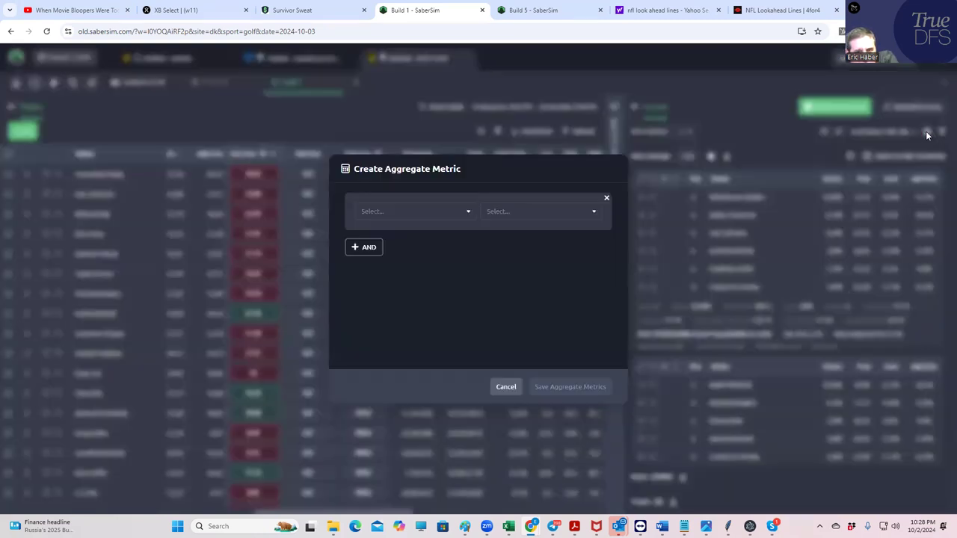
left_click(438, 212)
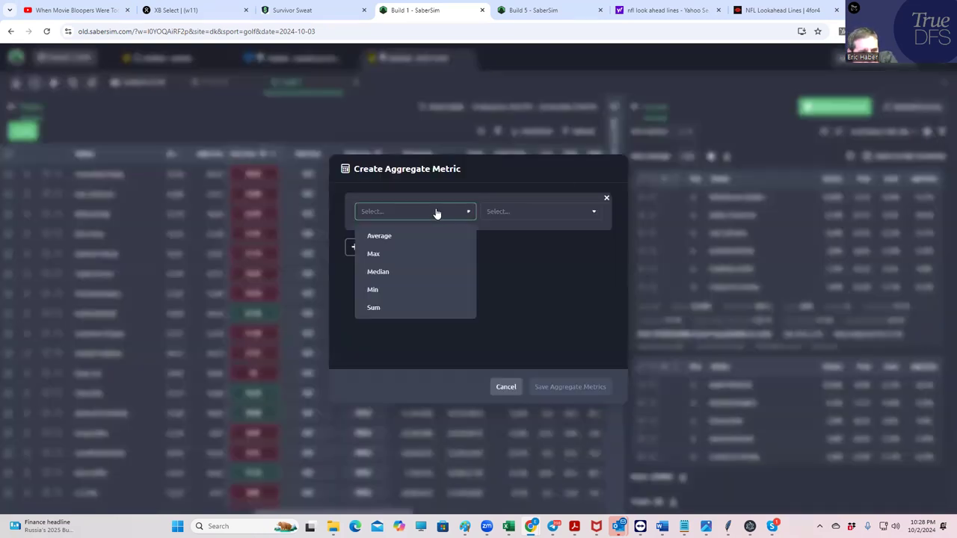
left_click(380, 236)
left_click(516, 213)
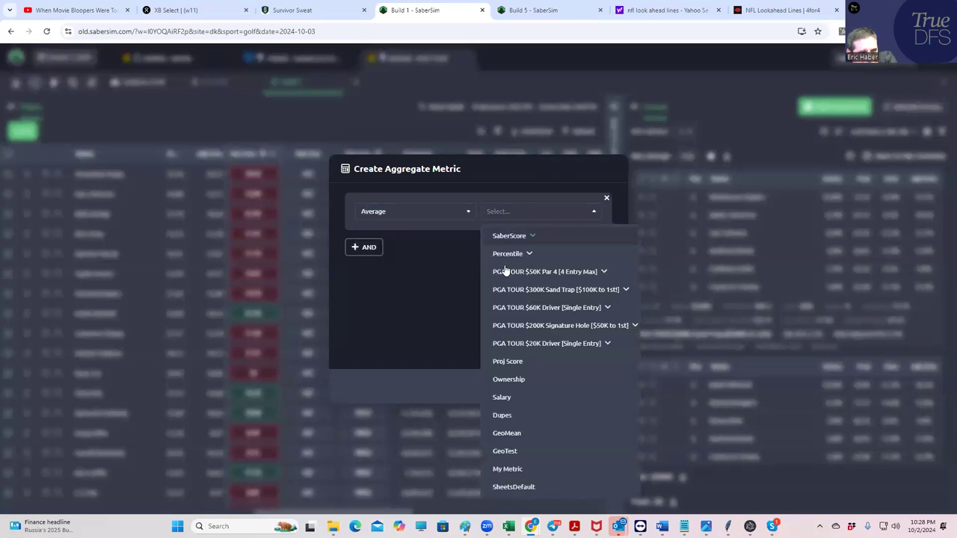
left_click(508, 364)
left_click(561, 392)
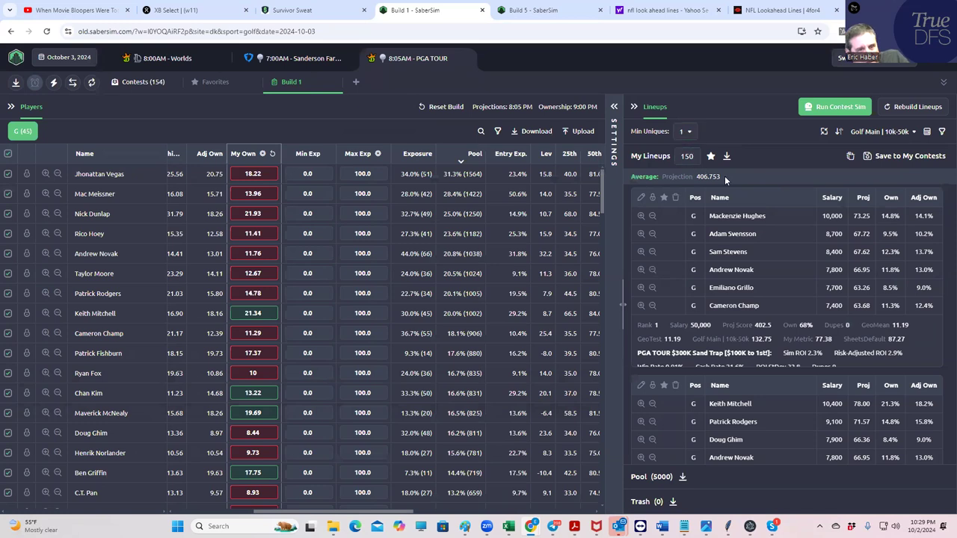
Try Min Uniques of 2, 3 and 4, settling on 3 for a 404.542 average projection
left_click(684, 131)
left_click(687, 173)
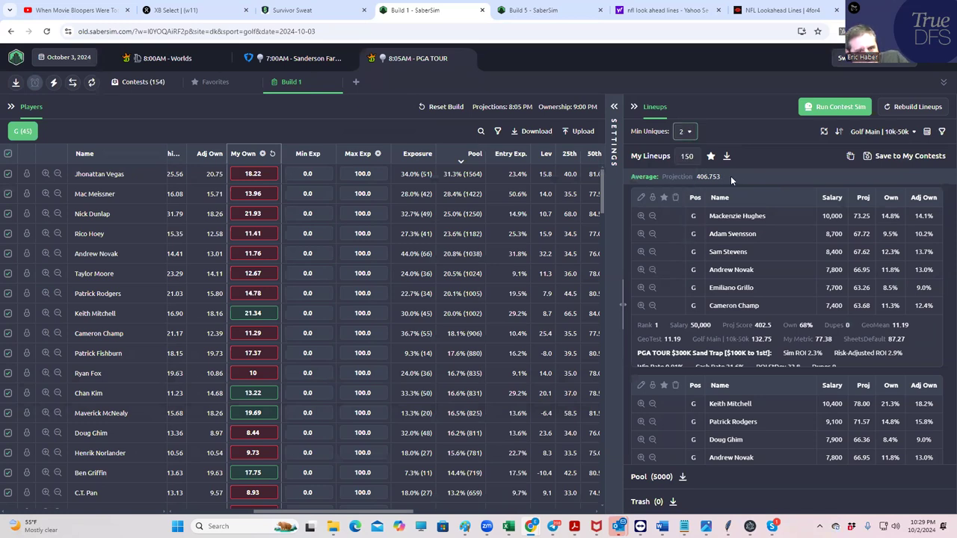
left_click(682, 131)
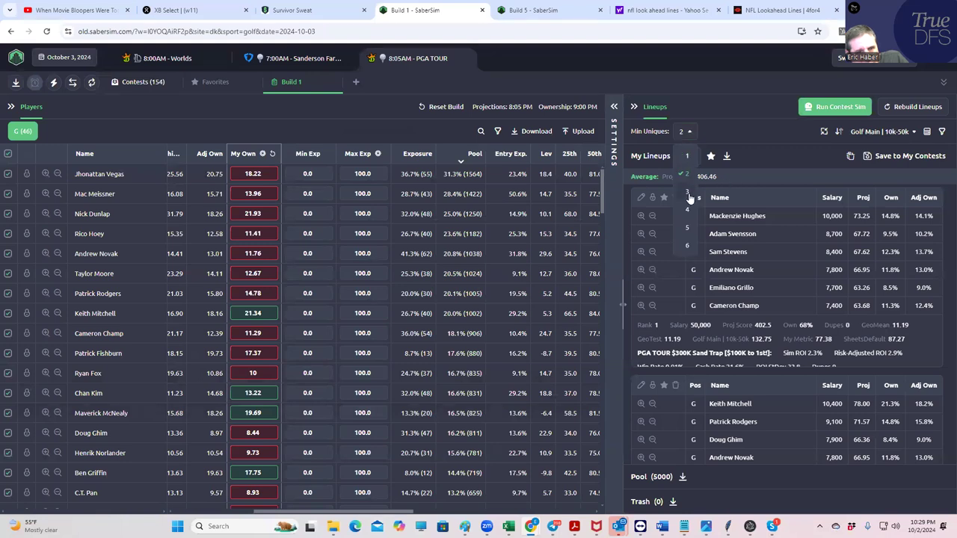
left_click(688, 193)
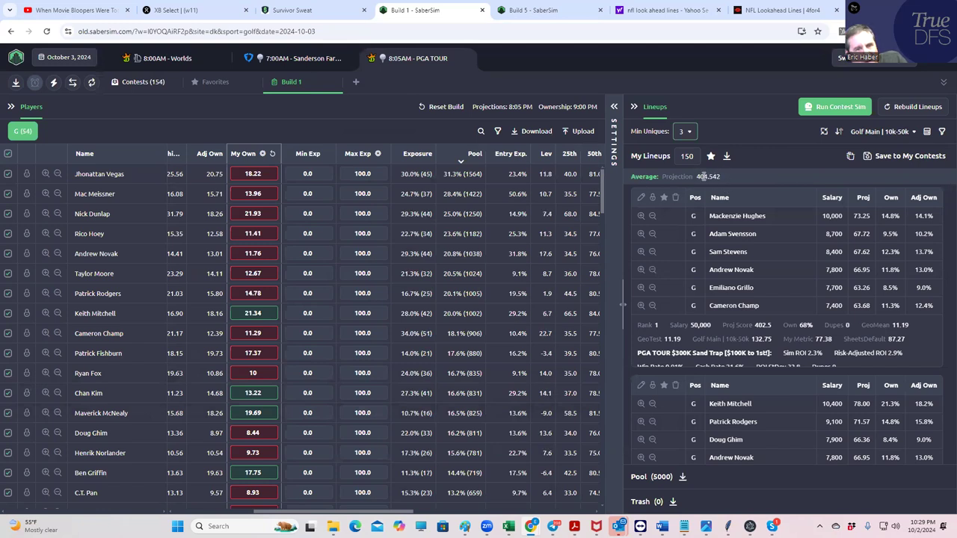
left_click(681, 133)
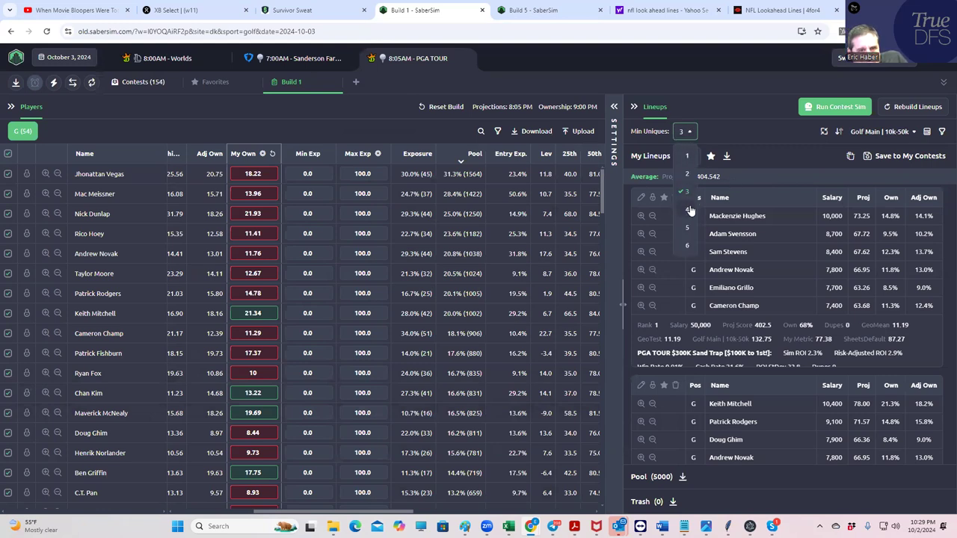
left_click(688, 204)
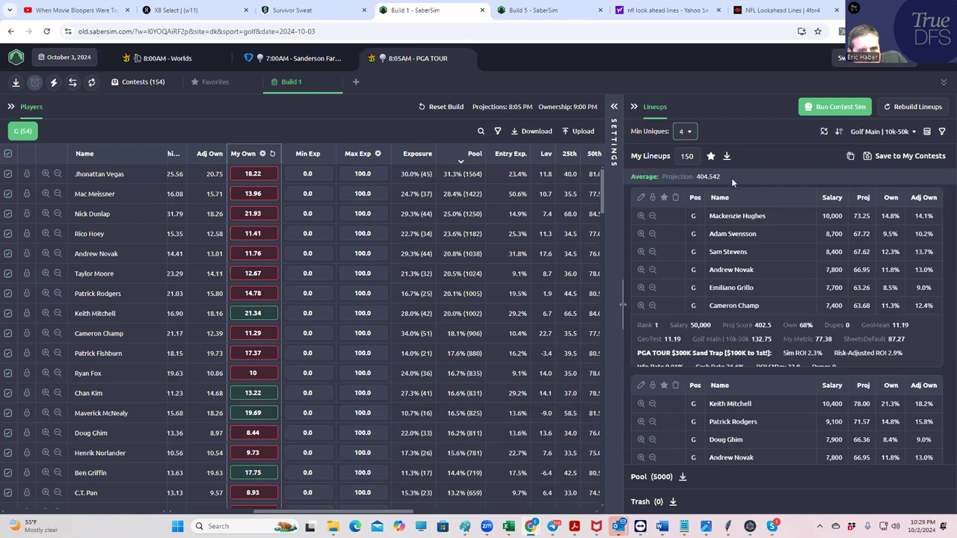
left_click(688, 139)
left_click(683, 187)
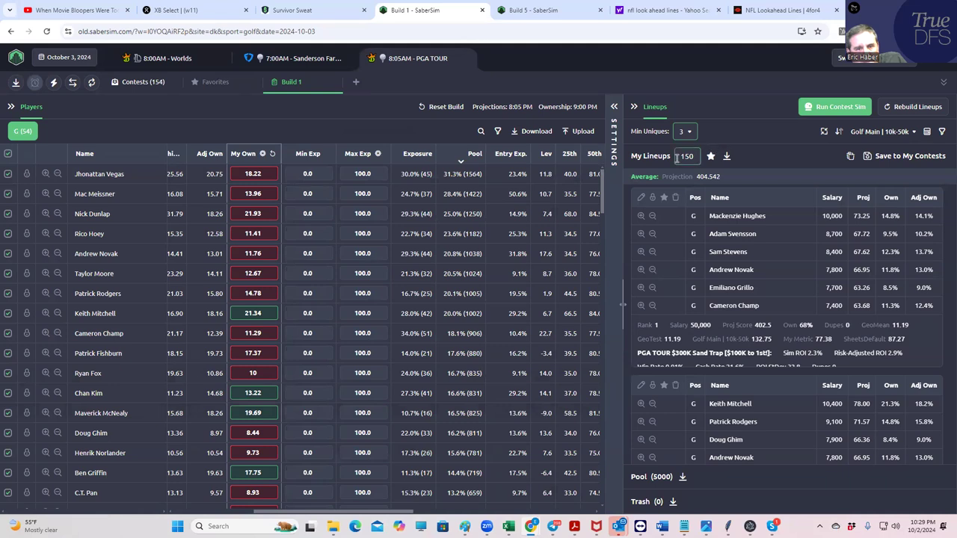
Save the 150 lineups to the $300K Sand Trap contest, then tick $50K Par 4 and $20K Driver
left_click(867, 157)
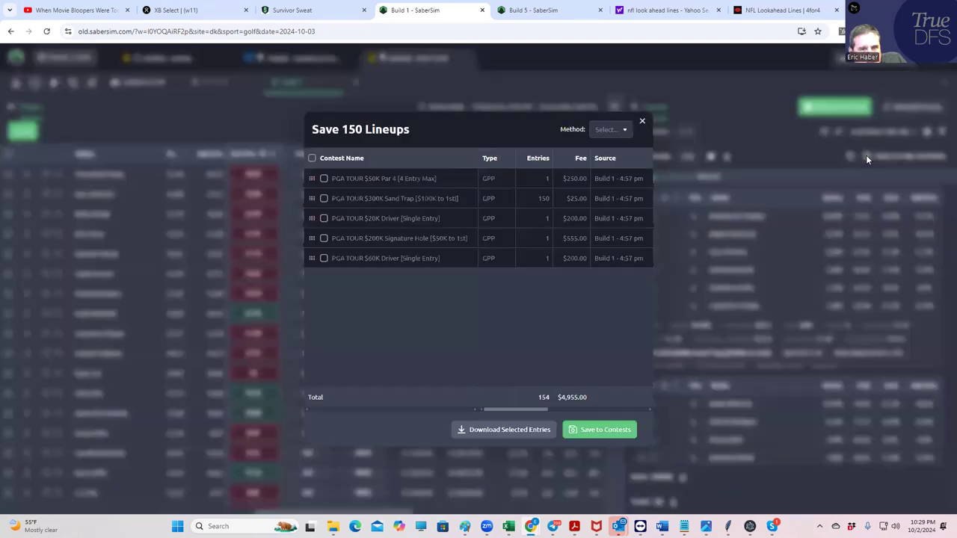
left_click(312, 158)
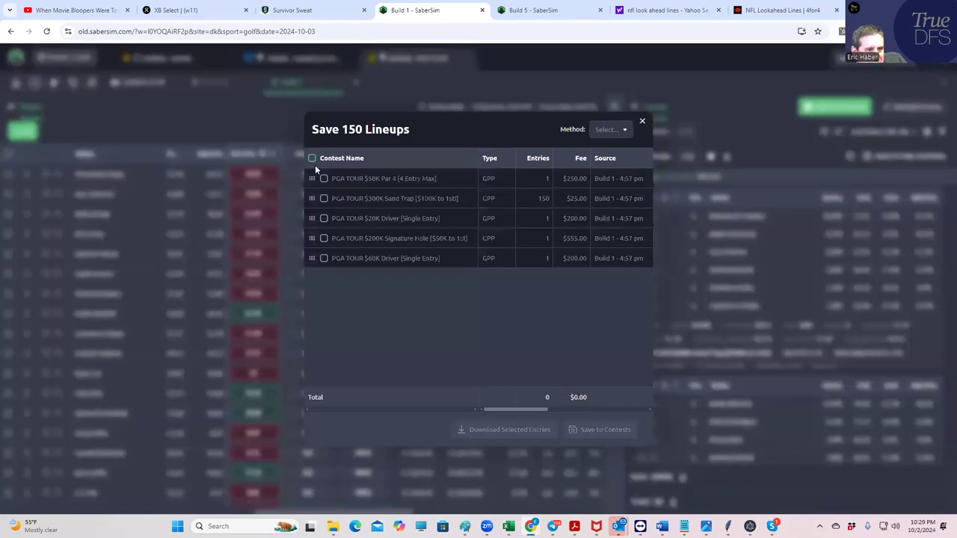
left_click(323, 199)
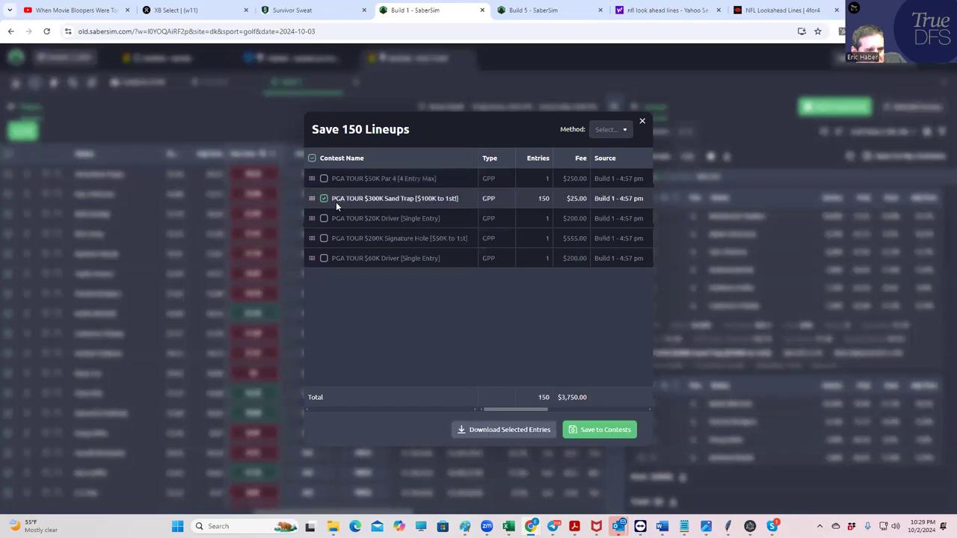
left_click(589, 434)
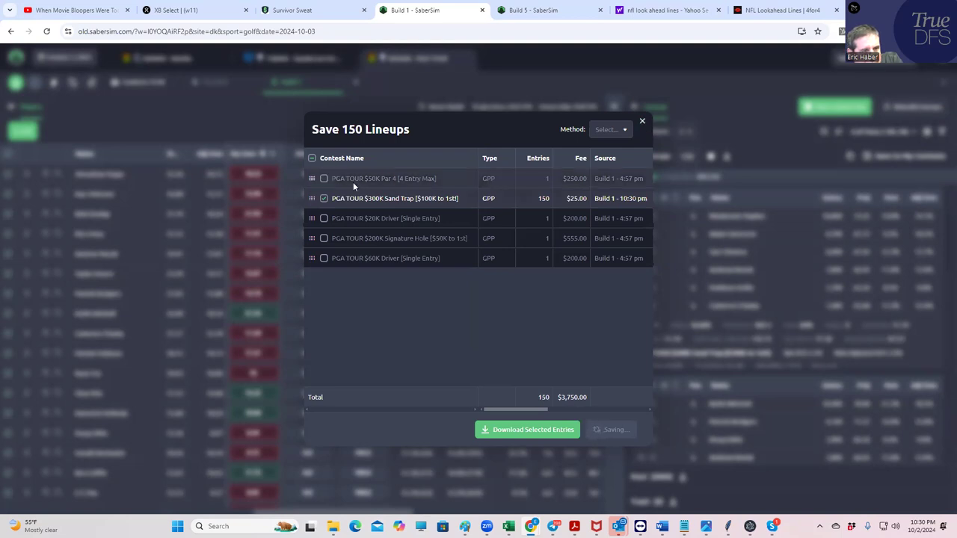
left_click(325, 178)
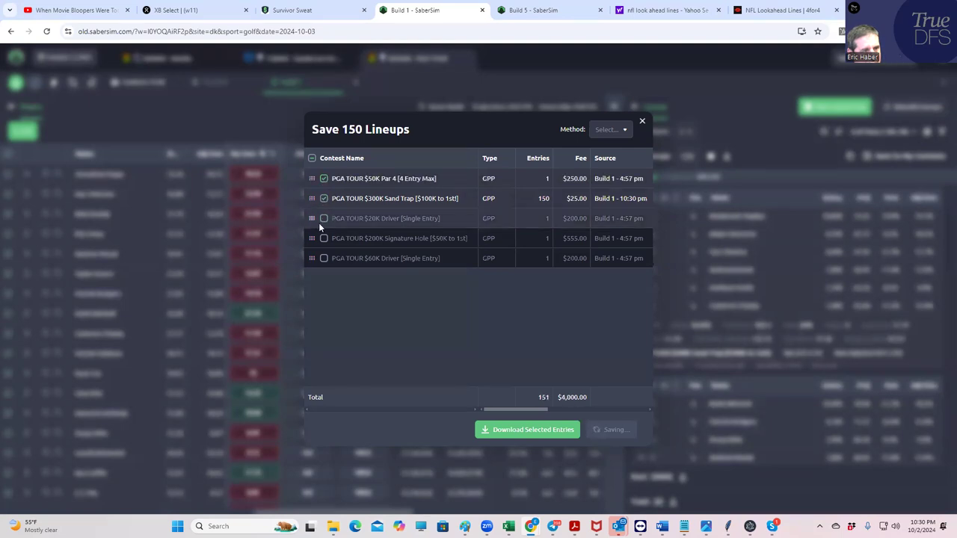
left_click(324, 219)
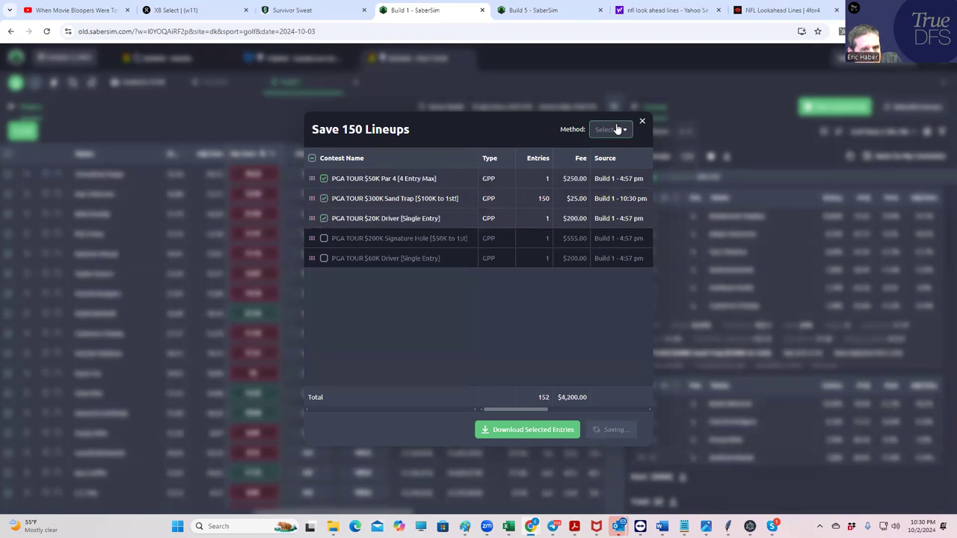
Rank the lineups by $50K Par 4 RAROI and bring the save-to-contests window back
left_click(642, 124)
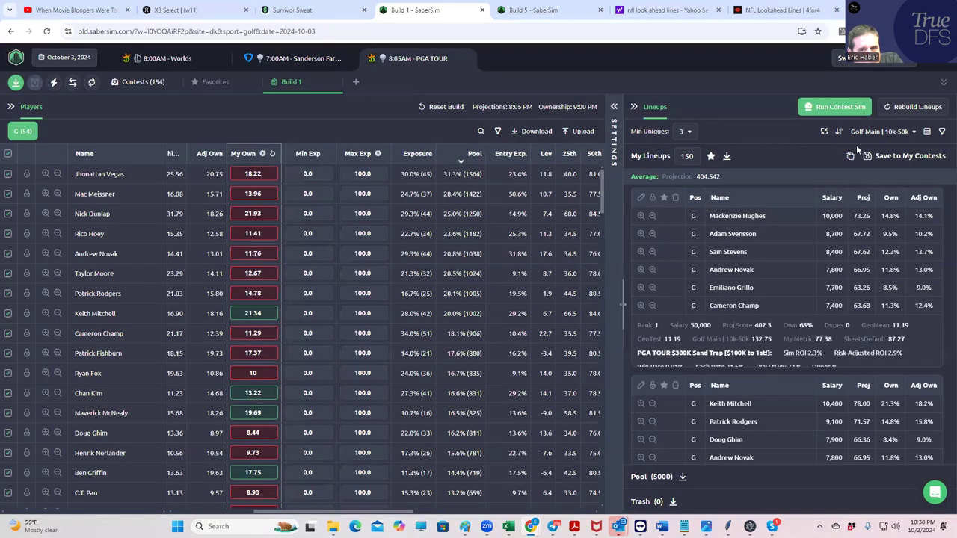
left_click(871, 132)
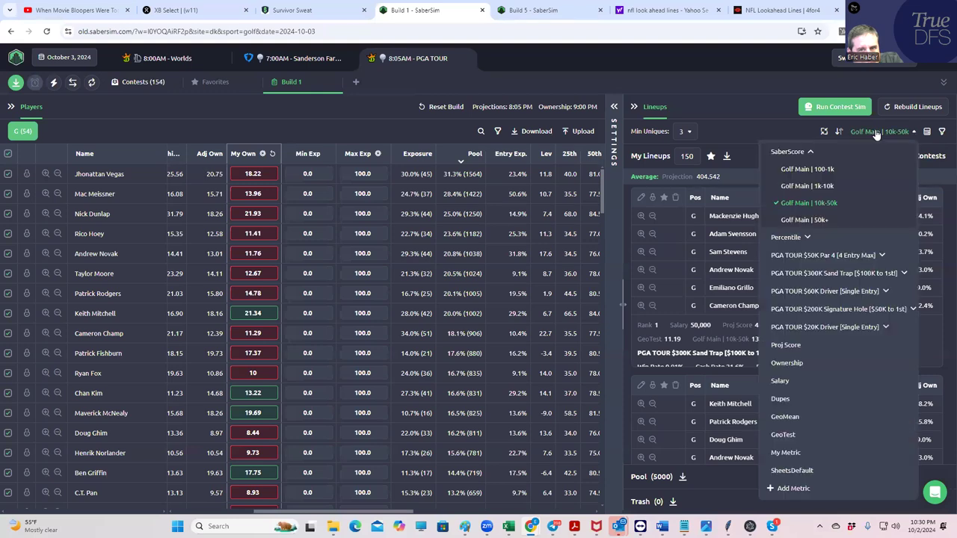
left_click(834, 257)
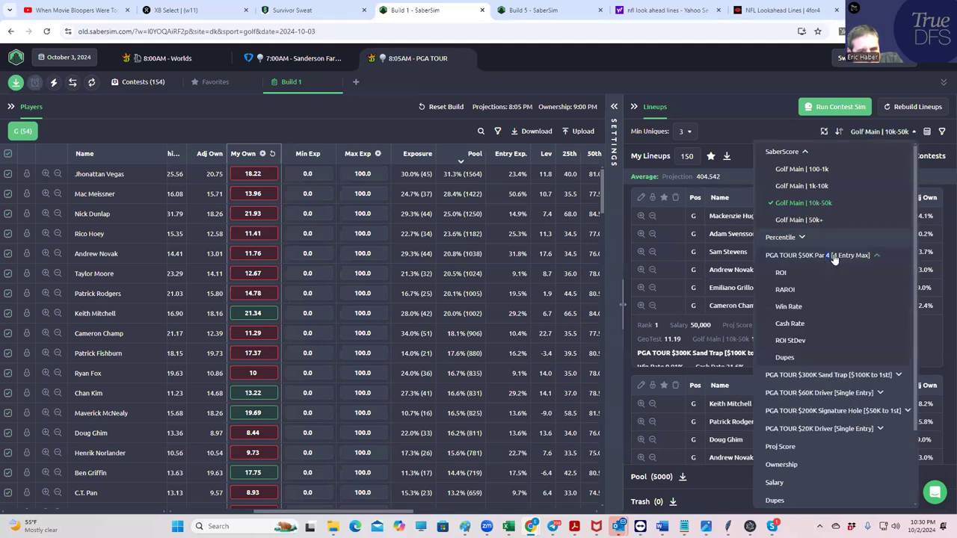
left_click(782, 290)
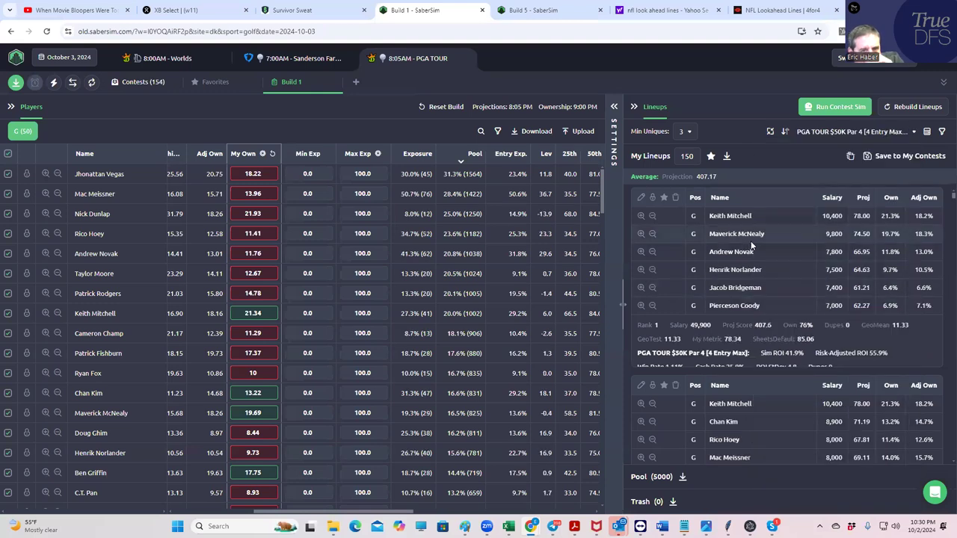
left_click(867, 156)
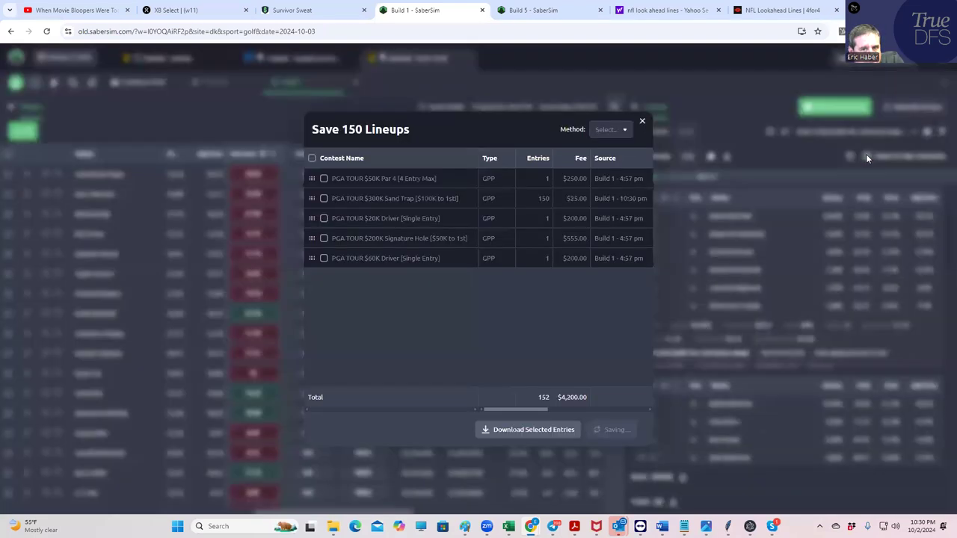
Deselect the $50K Par 4, $300K Sand Trap and $20K Driver contests and close the dialog
left_click(324, 179)
left_click(324, 179)
left_click(324, 198)
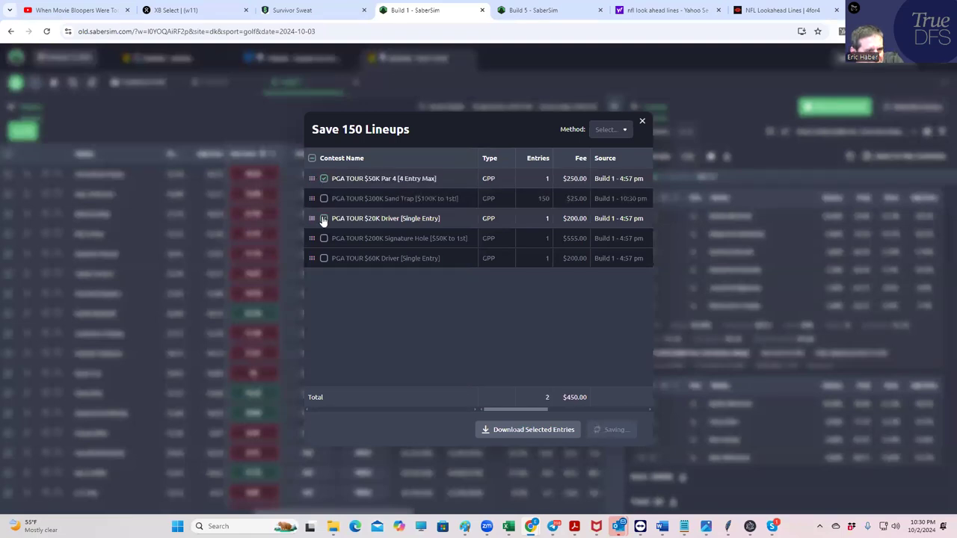
left_click(323, 218)
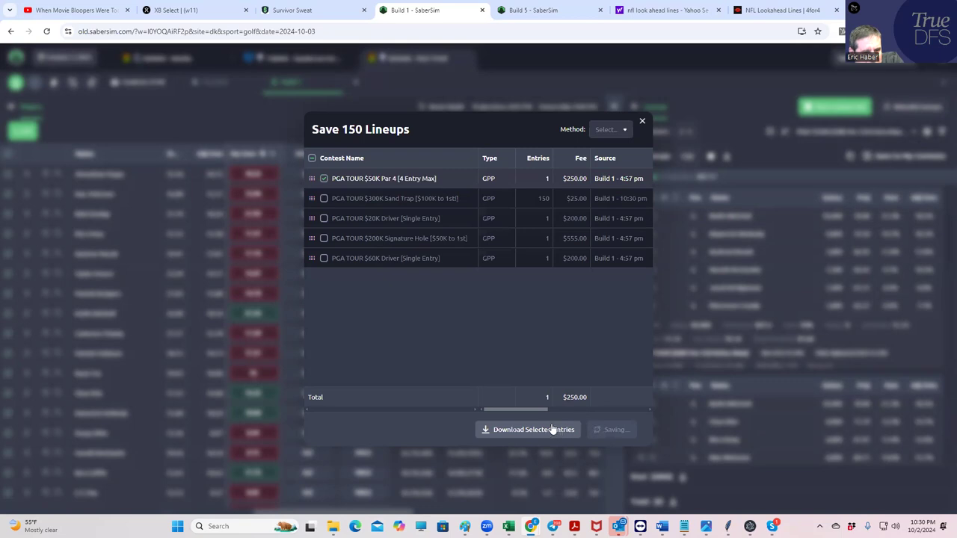
left_click(323, 180)
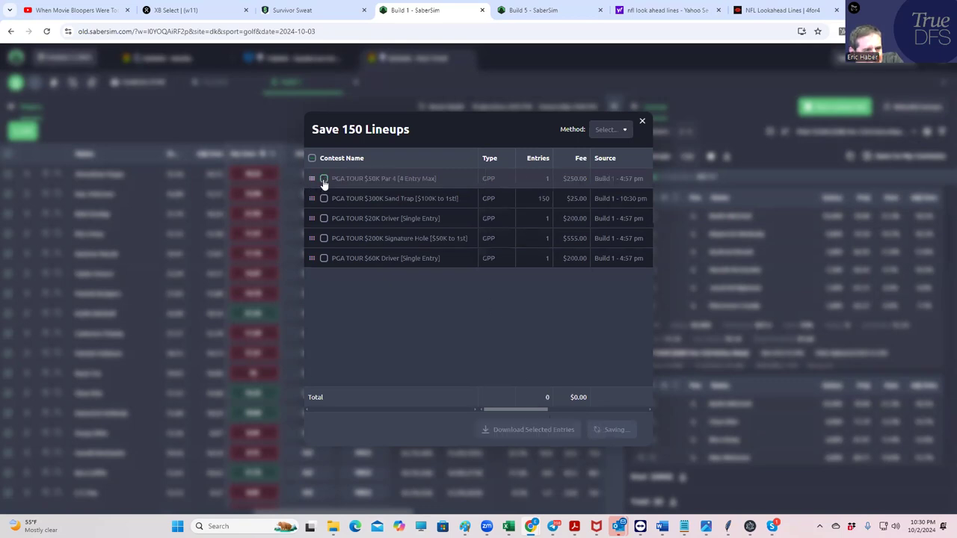
left_click(642, 122)
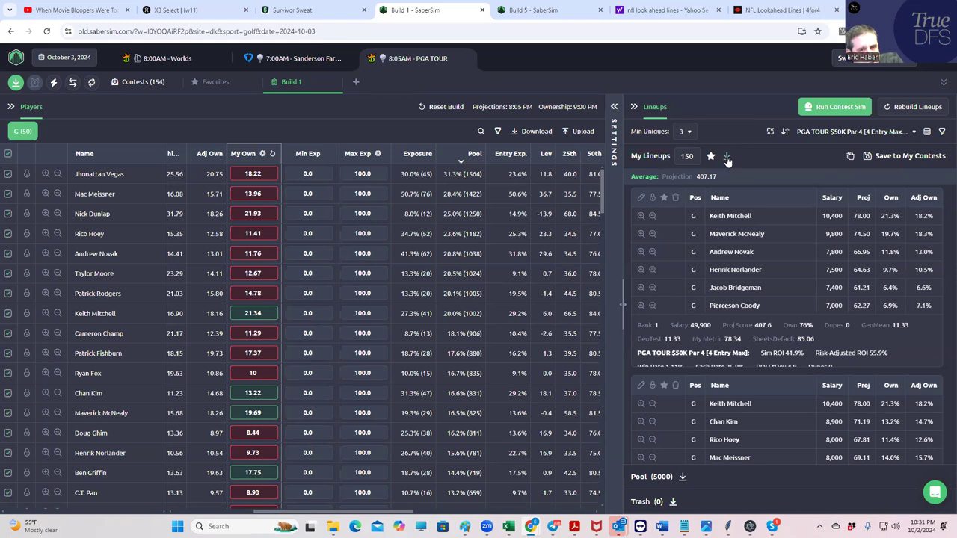
Sort the lineups by SaberScore Golf Main | 10k-50k, restoring the 404.542 average
left_click(840, 132)
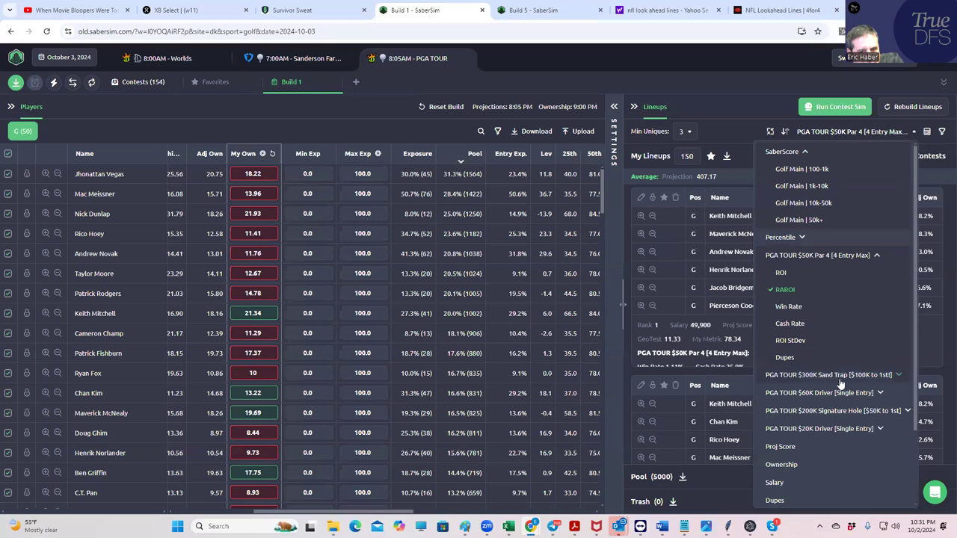
left_click(816, 202)
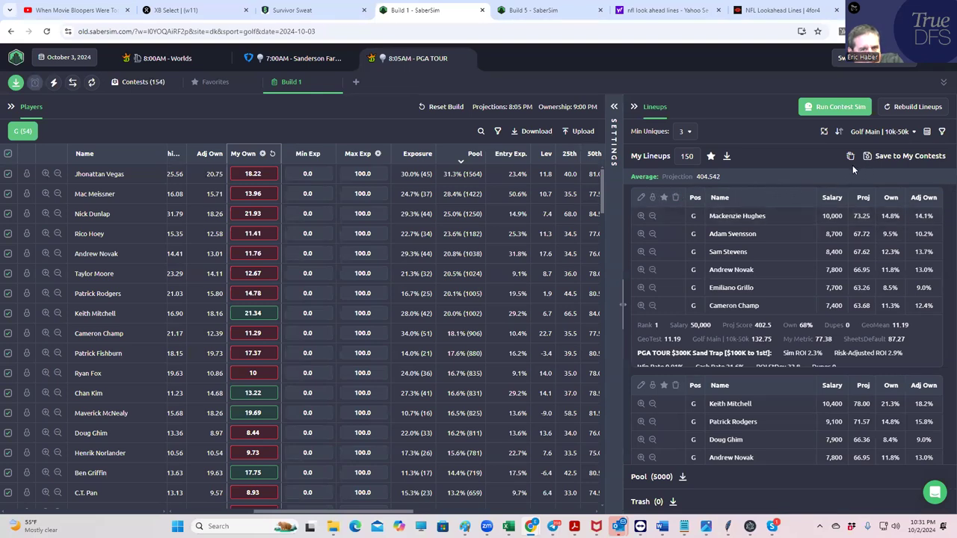
Export the lineups as lineups_dk_golf_classic_105am.csv
left_click(726, 156)
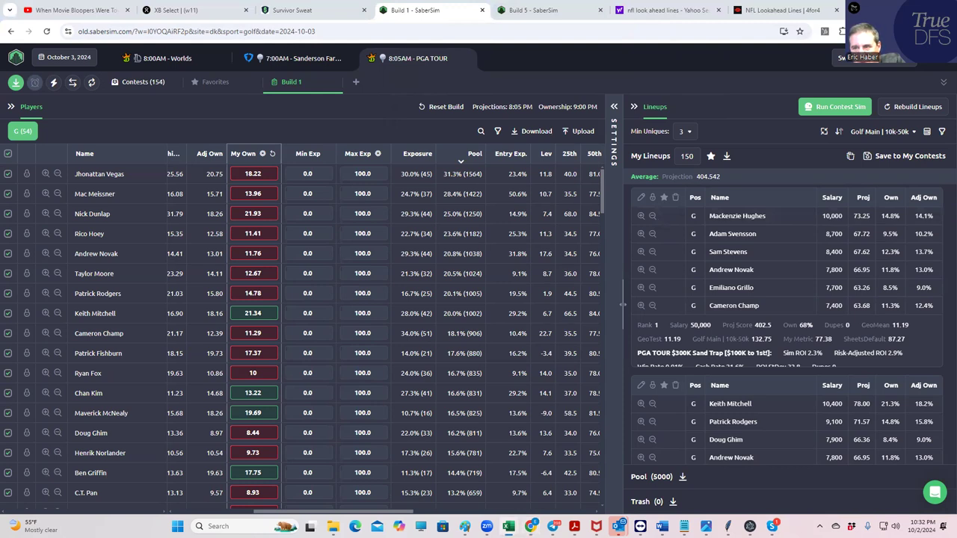
Paste the player IDs into DKEntries starting at cell E3, save the workbook and minimize Excel
key("alt+Tab")
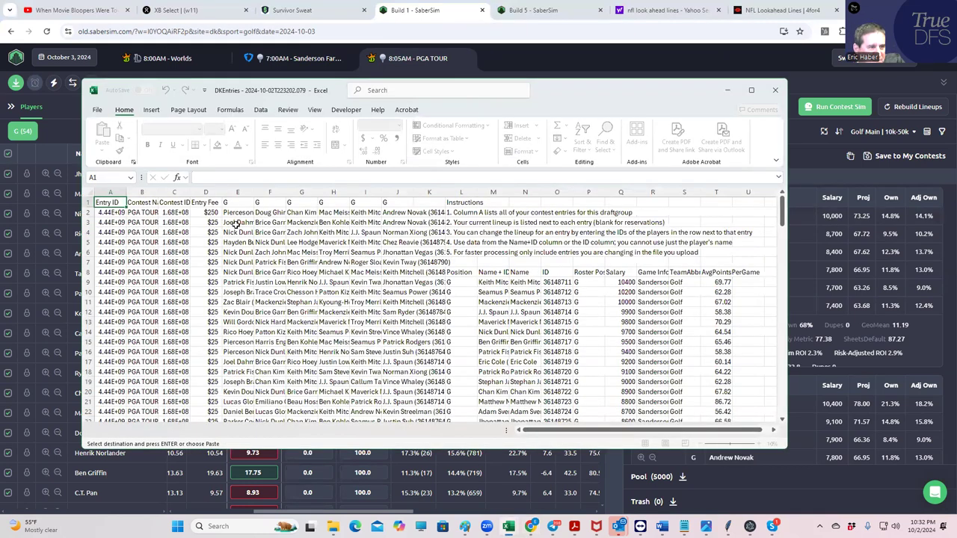
left_click(237, 222)
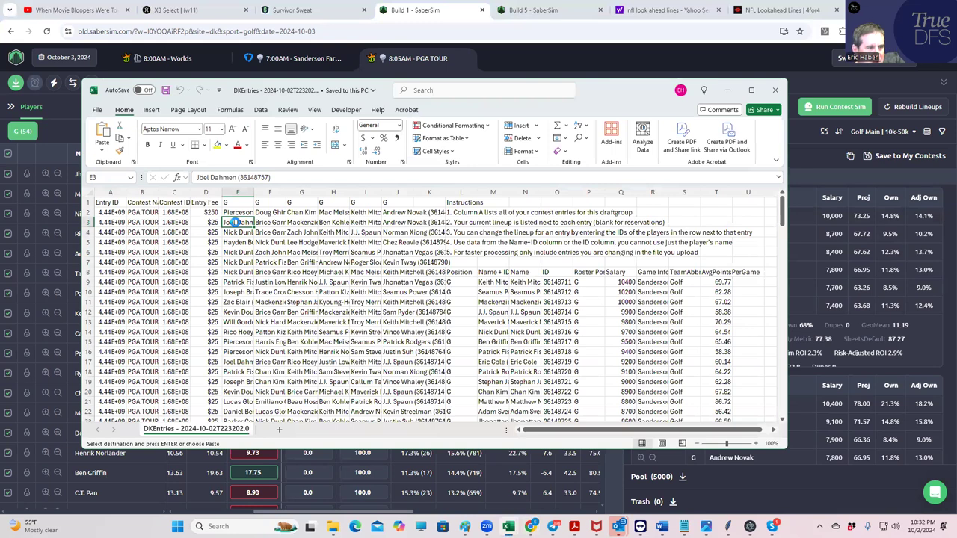
key("ctrl+v")
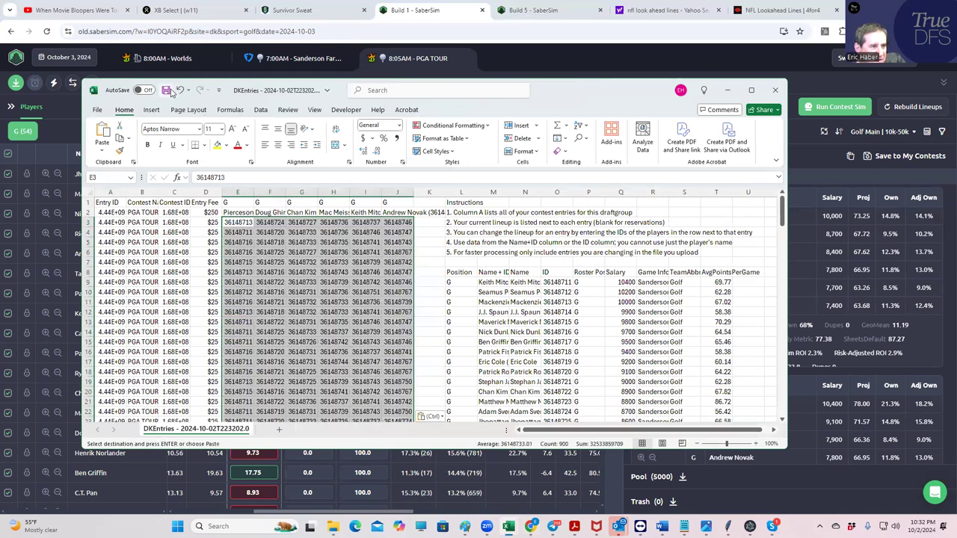
left_click(167, 90)
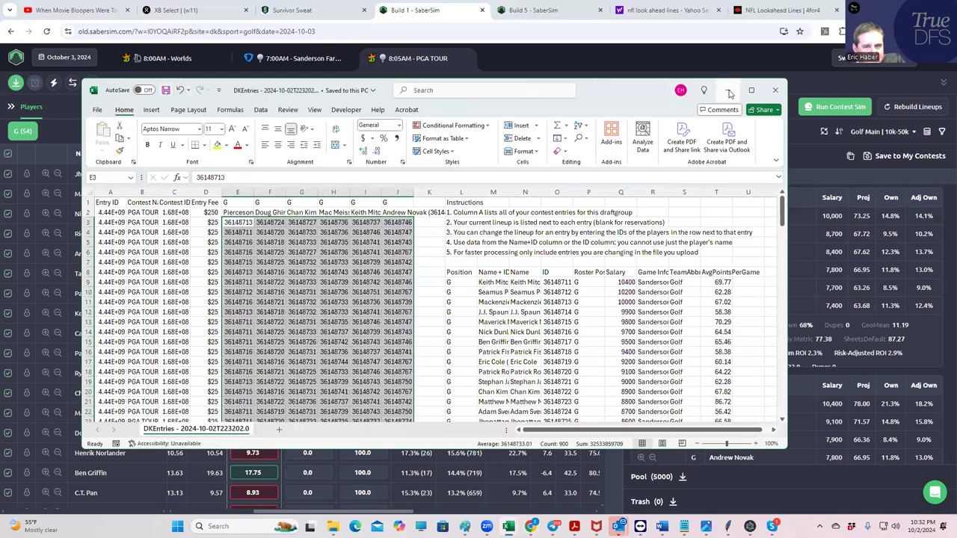
left_click_drag(721, 90, 770, 127)
key("super+Down")
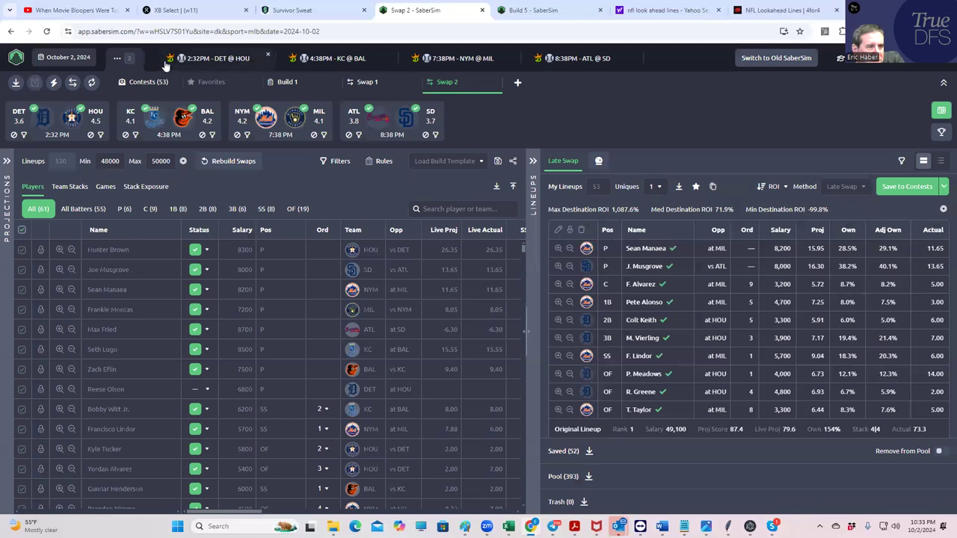
Load the October 3 8:05AM DraftKings PGA TOUR slate from all golf slates
left_click(127, 59)
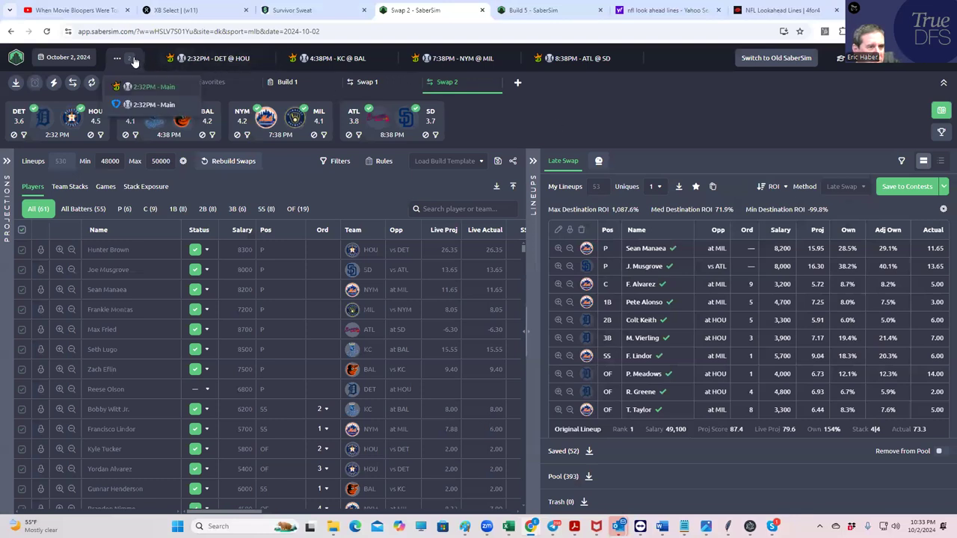
left_click(68, 58)
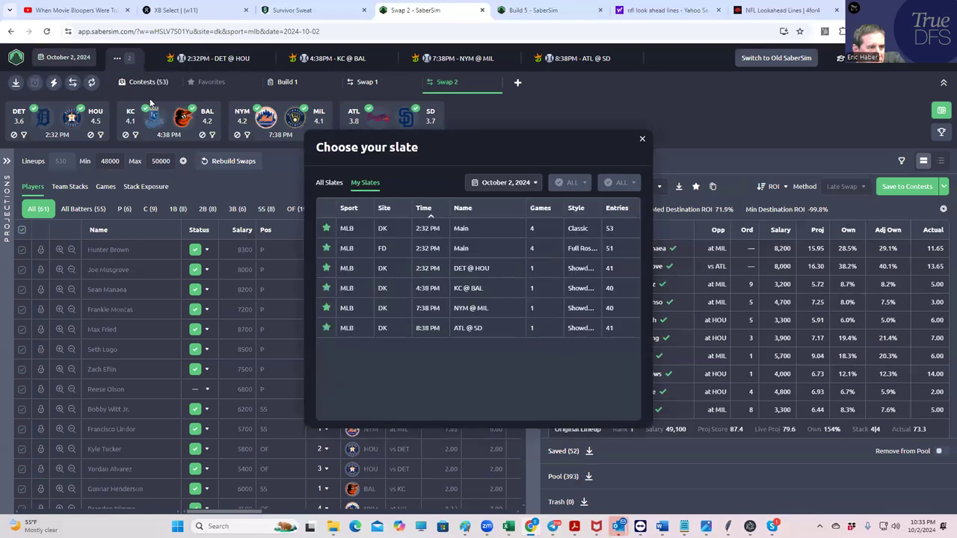
left_click(329, 182)
left_click(544, 182)
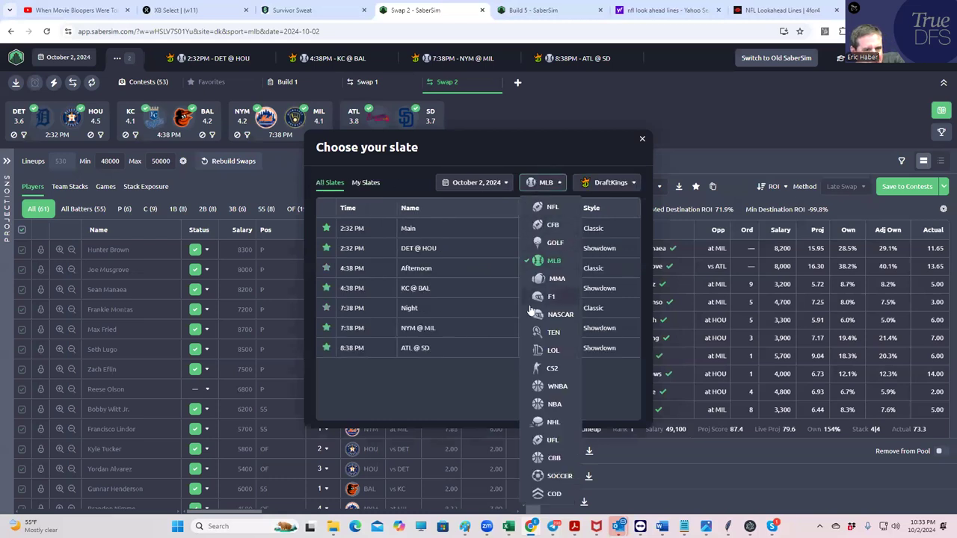
left_click(550, 243)
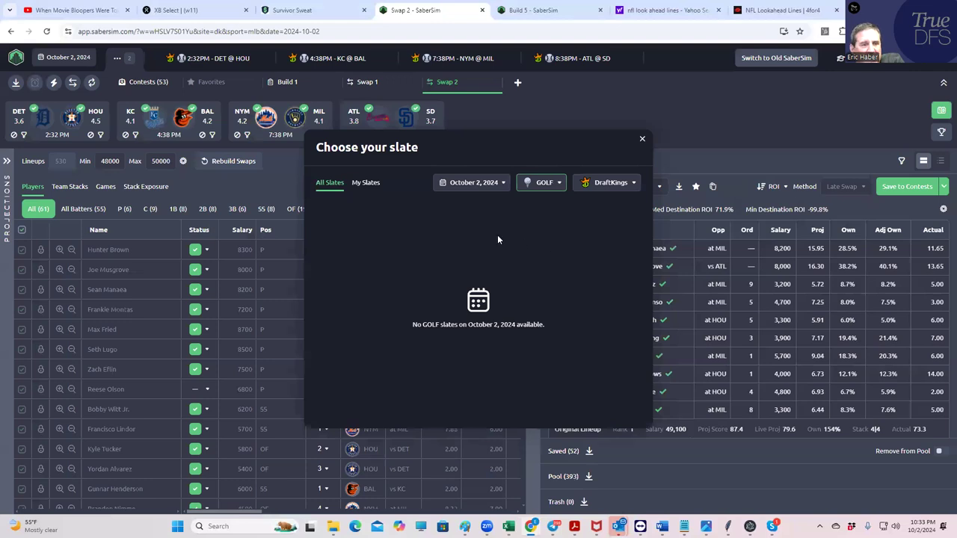
left_click(466, 185)
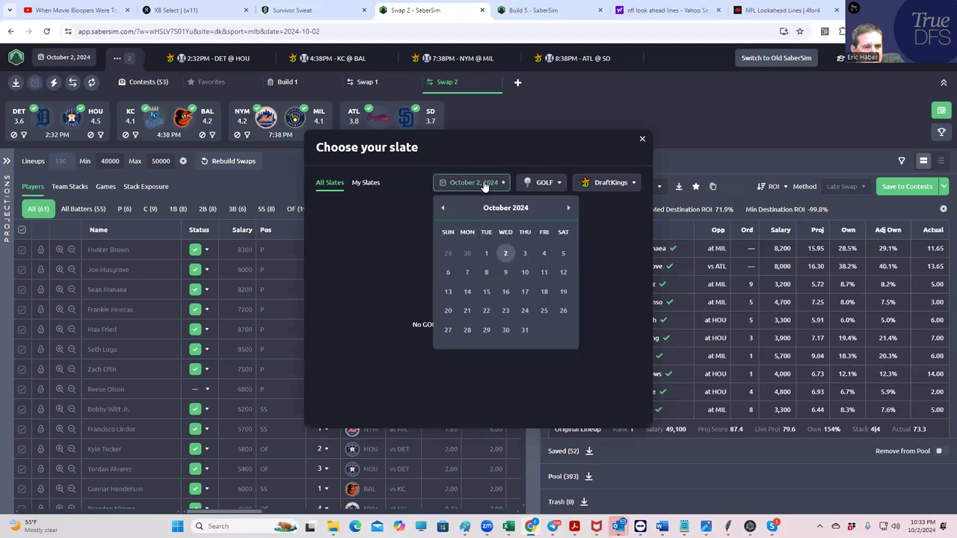
left_click(521, 256)
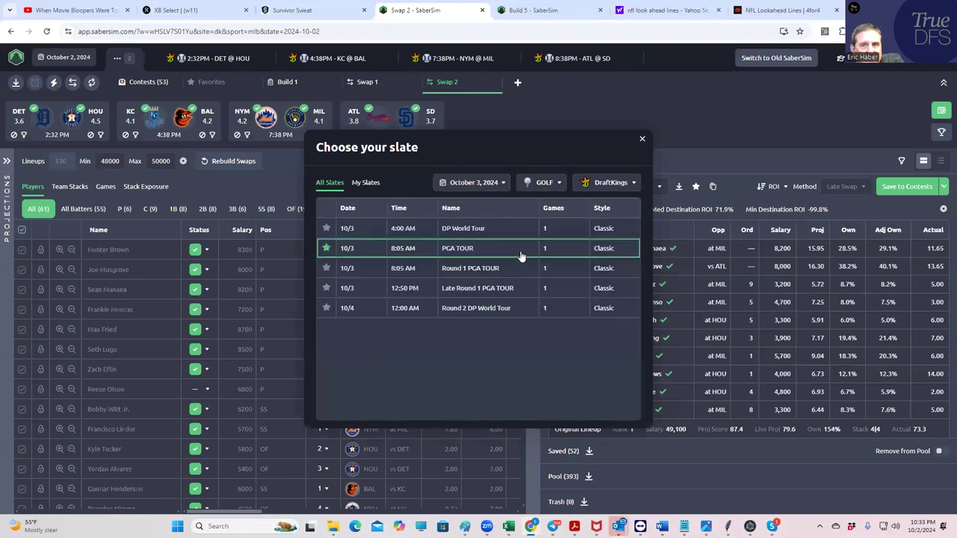
left_click(456, 252)
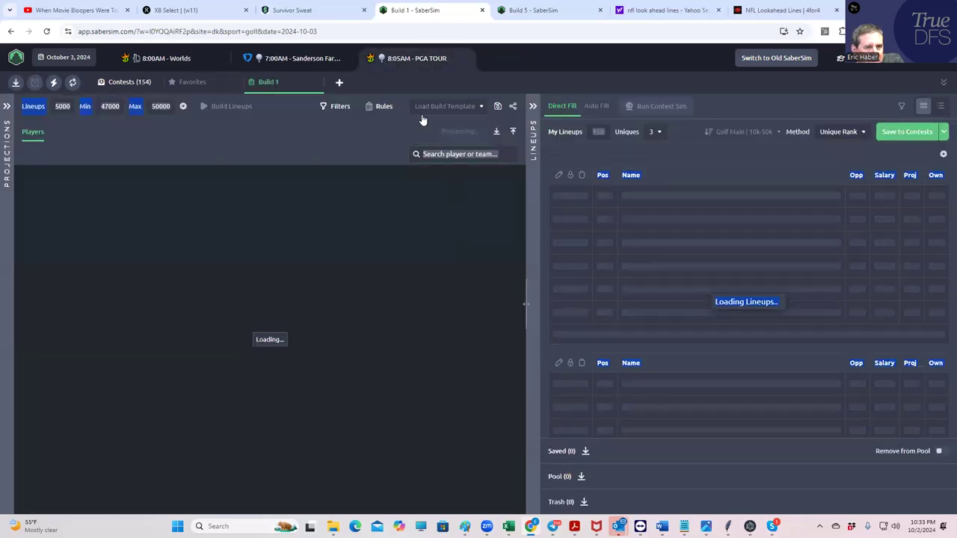
Add Build 2 and upload KrugPGA's PGADK_Sim CSV as its custom player data
left_click(340, 83)
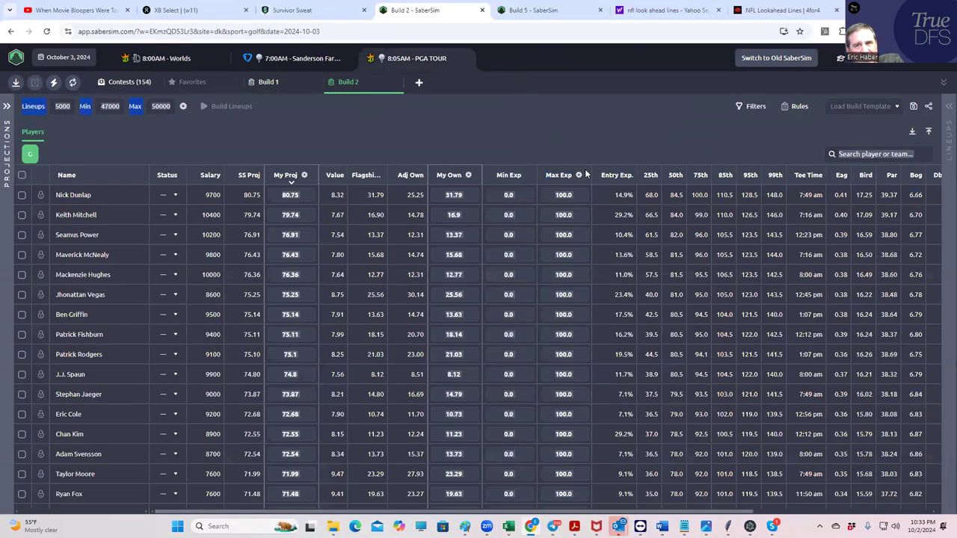
left_click(928, 132)
left_click(607, 127)
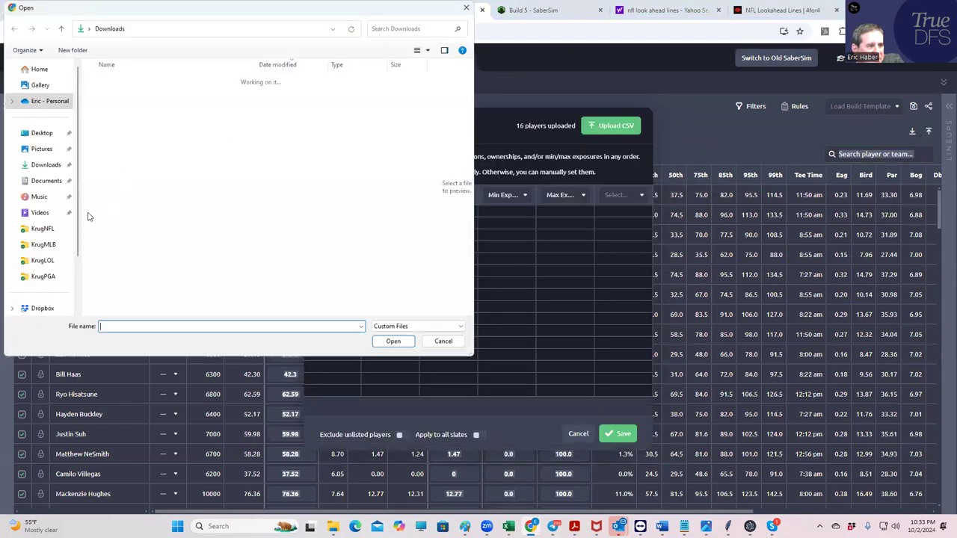
left_click(43, 276)
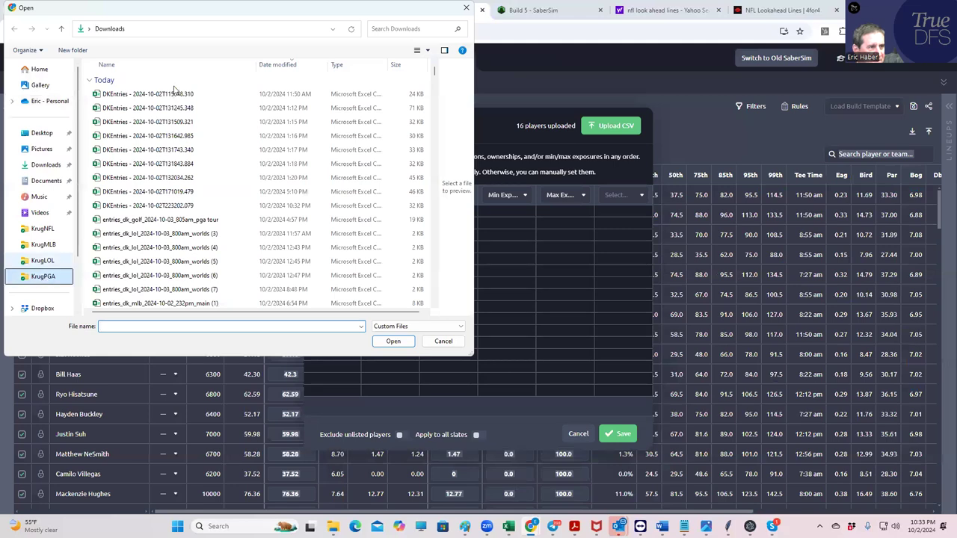
left_click(133, 82)
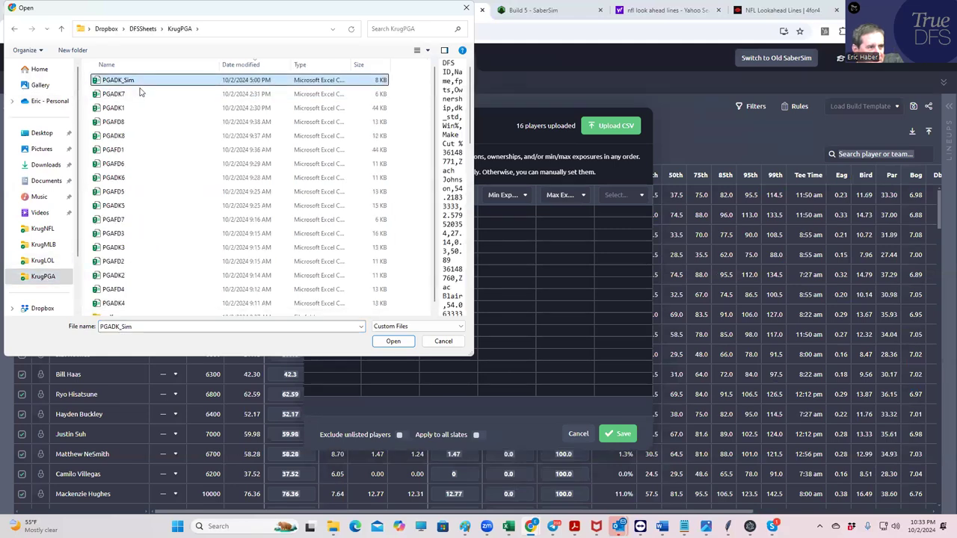
left_click(393, 341)
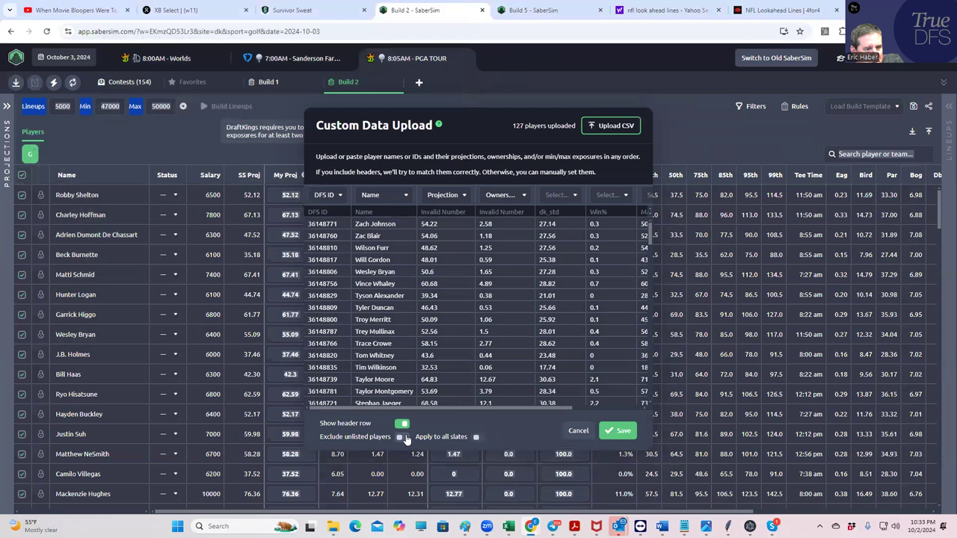
Apply the uploaded projections without saving them as a source, and build 154 golf lineups
left_click(619, 433)
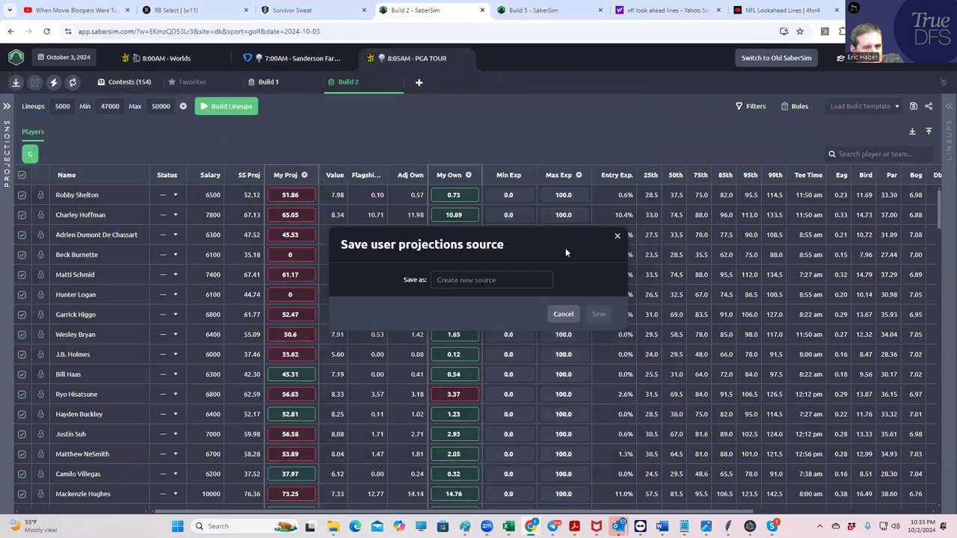
left_click(617, 236)
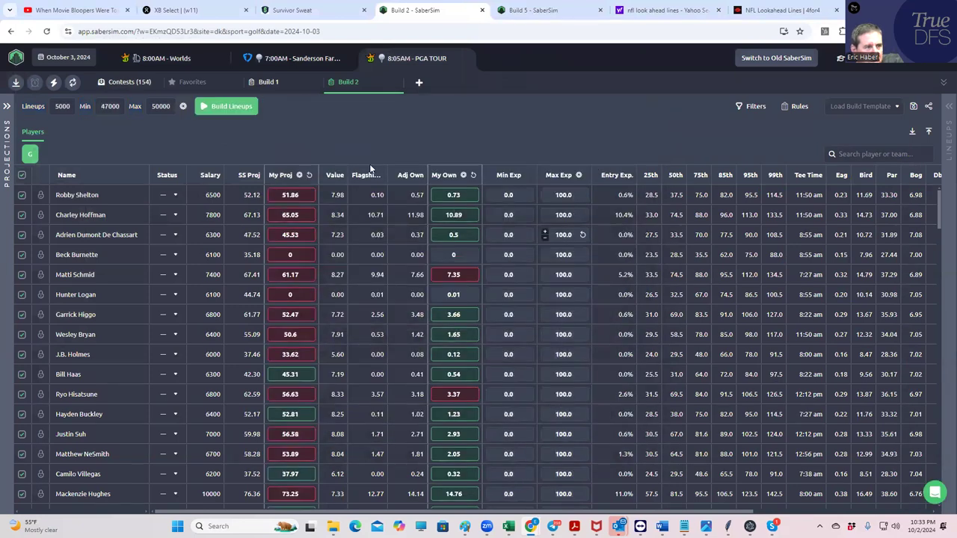
left_click(231, 106)
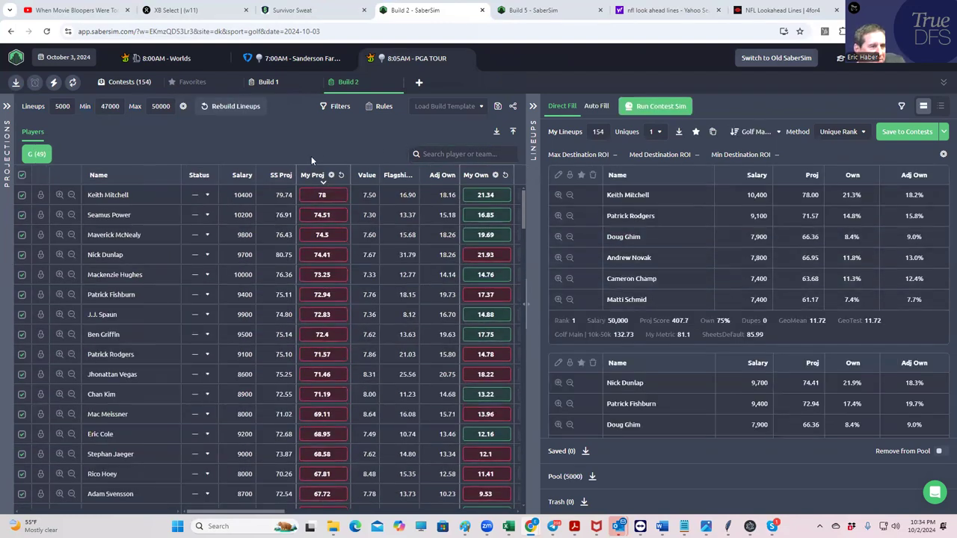
Run the contest sim so Build 2's 154 lineups rank by ROI, topping at 73.9%
left_click(645, 107)
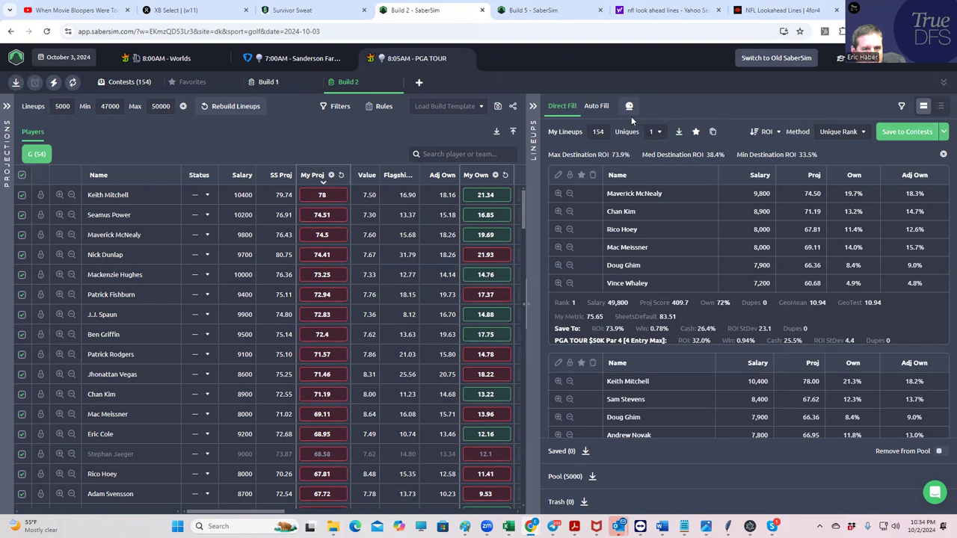
In Auto Fill, drop $300K Sand Trap and order $200K Signature Hole, $50K Par 4, $60K Driver, $20K Driver
left_click(598, 109)
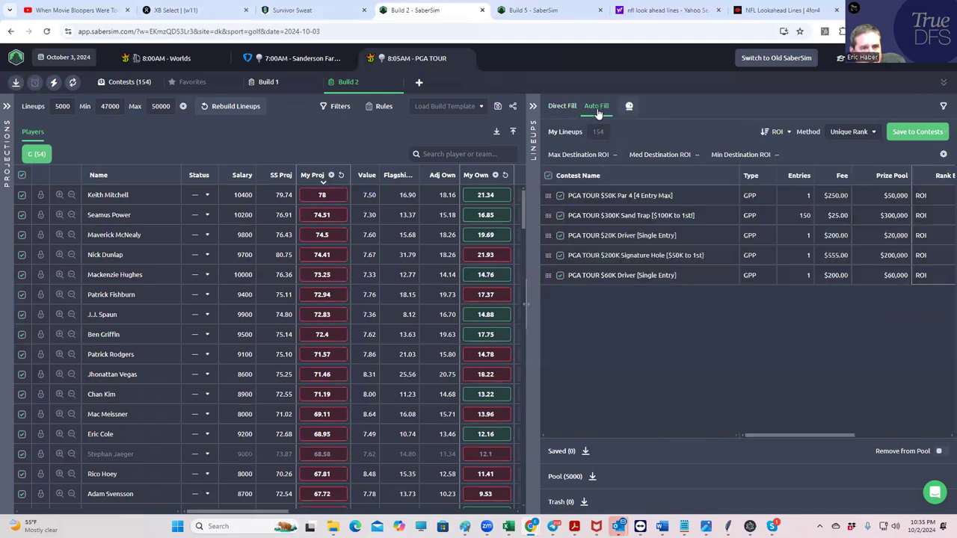
left_click(561, 216)
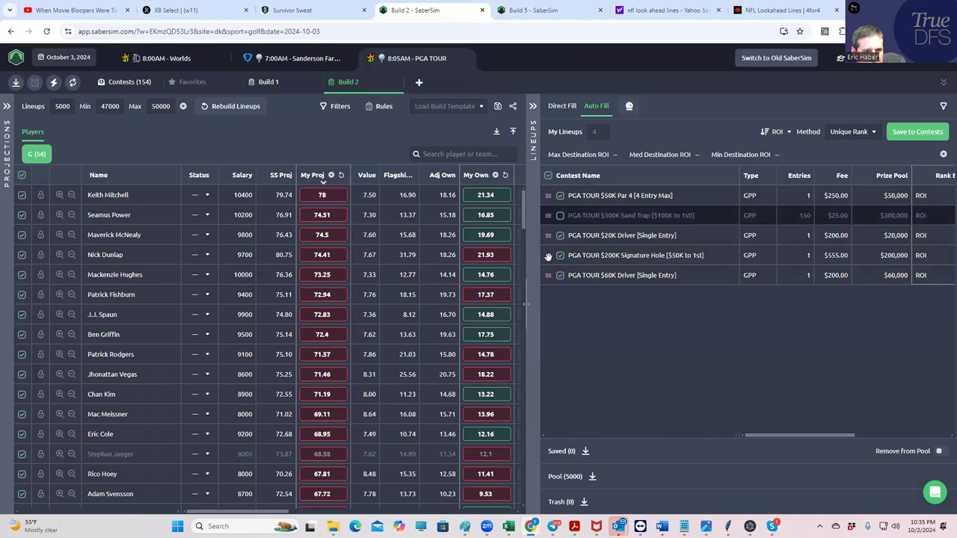
left_click_drag(547, 255, 549, 203)
left_click_drag(546, 258, 546, 238)
left_click_drag(547, 281, 549, 241)
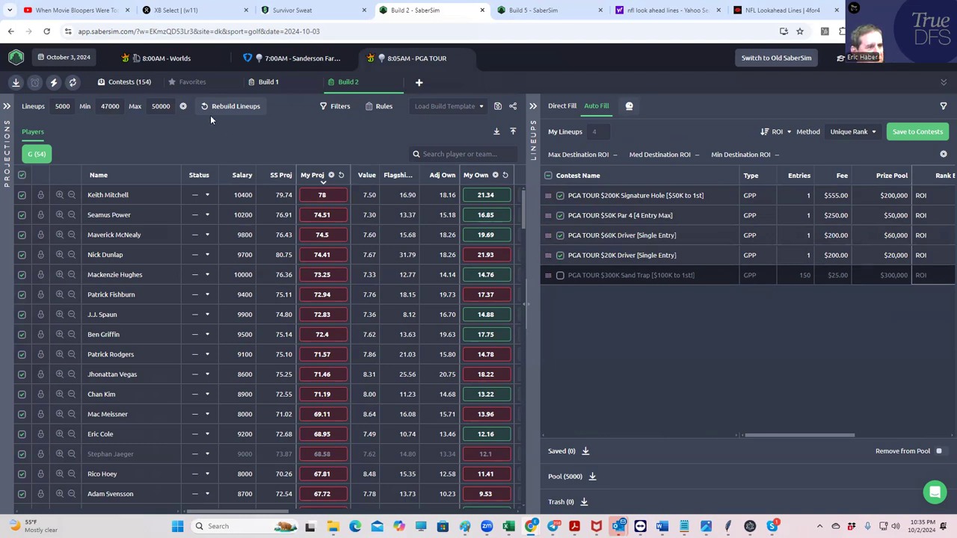
Upload 'DKEntries - 2024-10-02T223541.238' from Downloads, overwriting the existing 154 contest entries
left_click(139, 87)
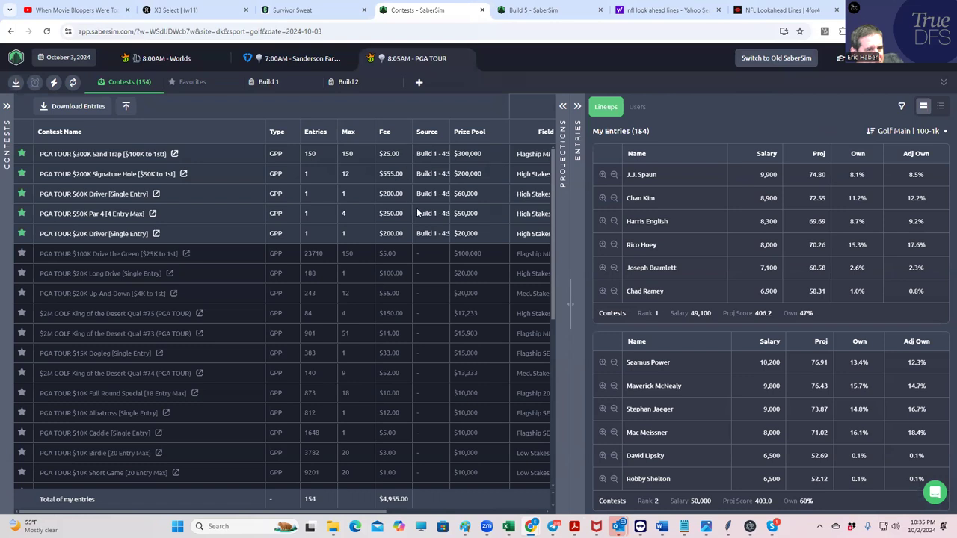
left_click(126, 108)
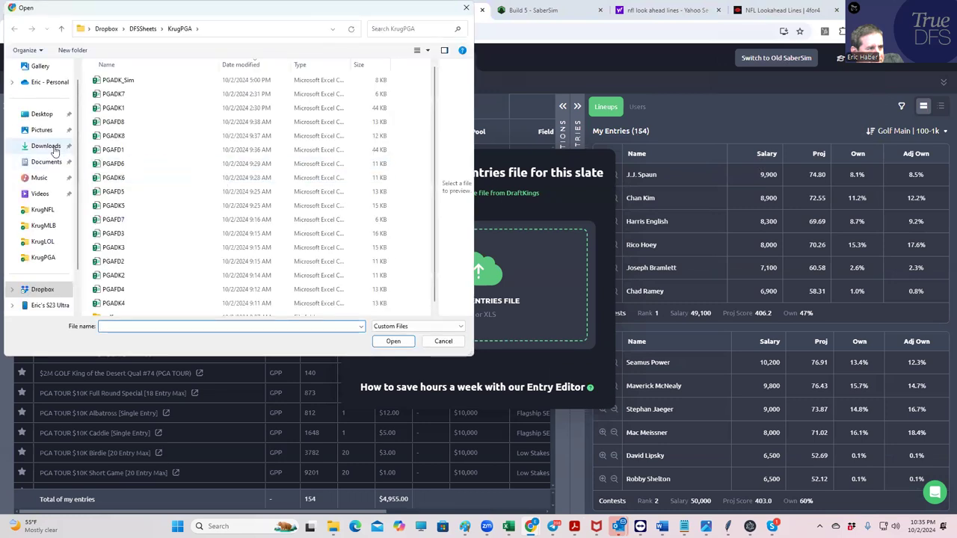
left_click(54, 150)
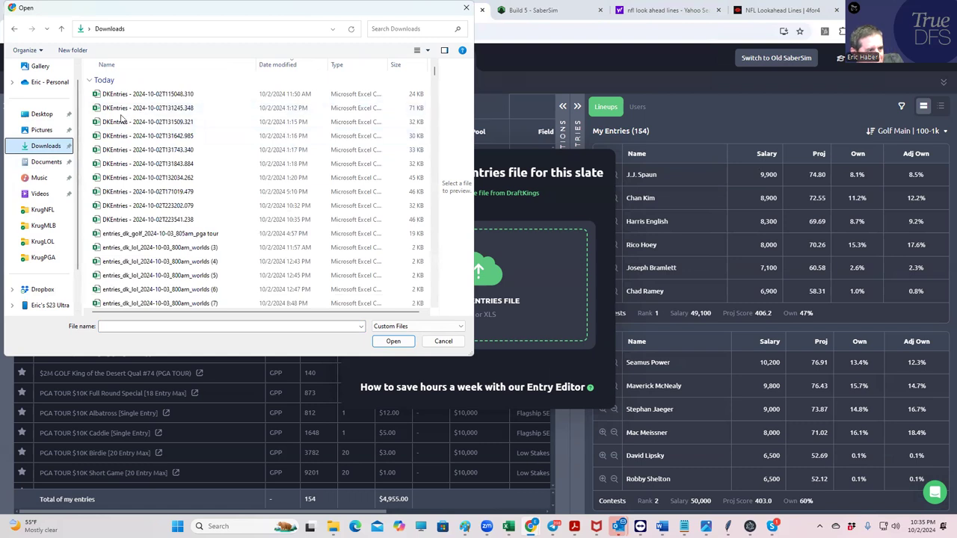
left_click(148, 96)
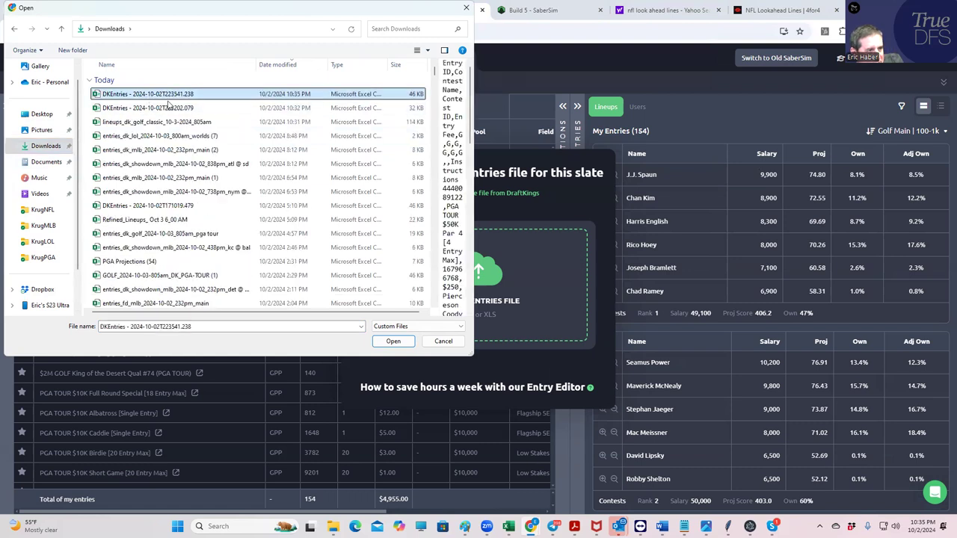
left_click(387, 340)
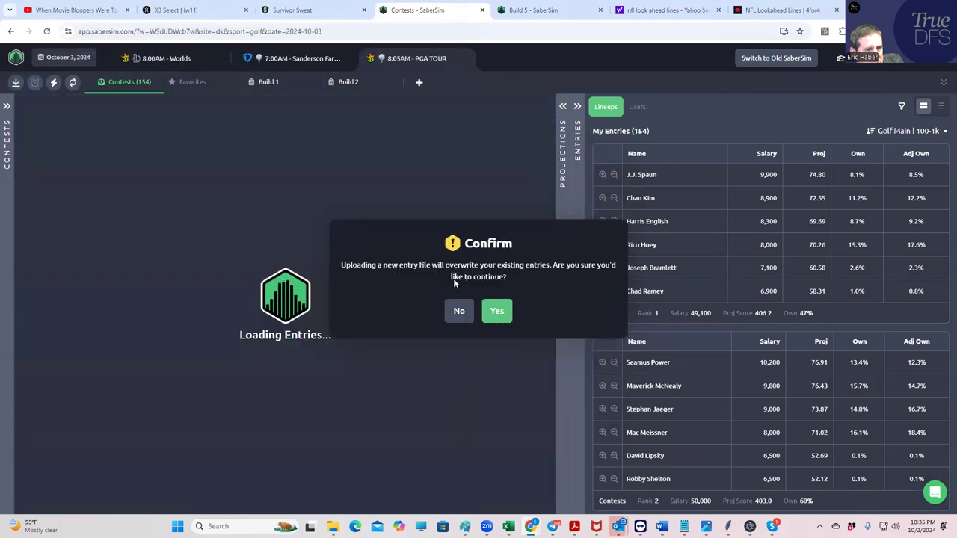
left_click(495, 310)
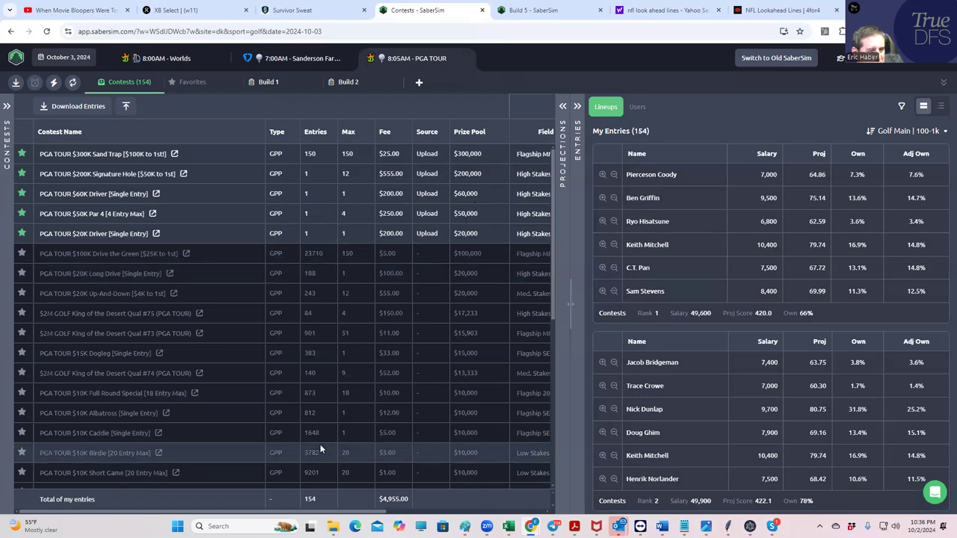
left_click_drag(308, 512, 487, 511)
left_click_drag(418, 510, 193, 485)
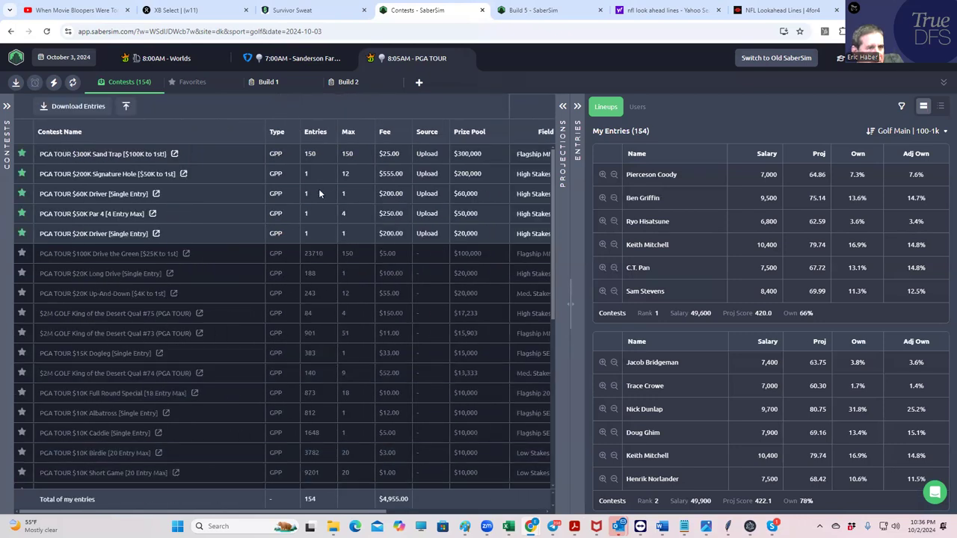
Save Build 2's four auto-filled lineups to their contests and download the golf entries CSV
left_click(341, 84)
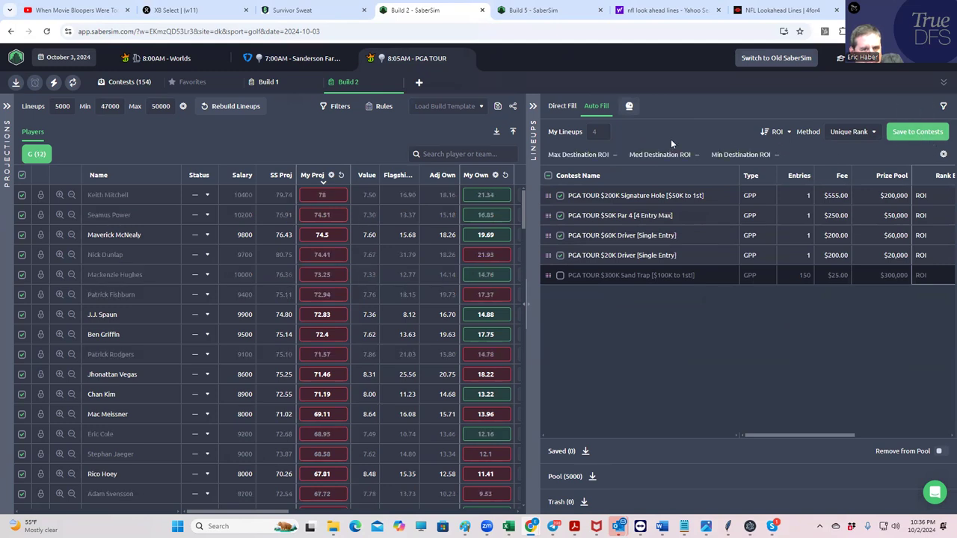
left_click(911, 135)
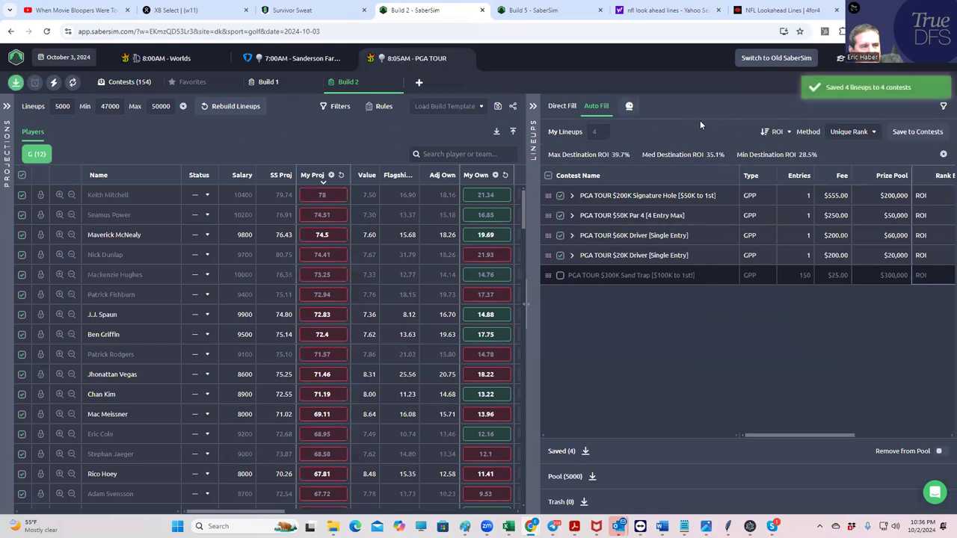
left_click(15, 83)
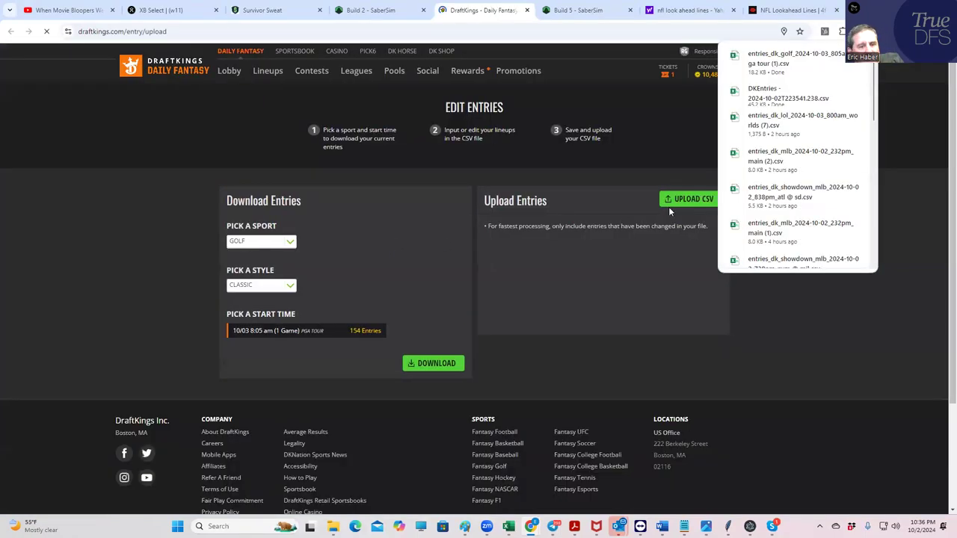
Choose 'entries_dk_golf_2024-10-03_805am_pga tour (1)' as the CSV to upload on DraftKings' Edit Entries
left_click(677, 202)
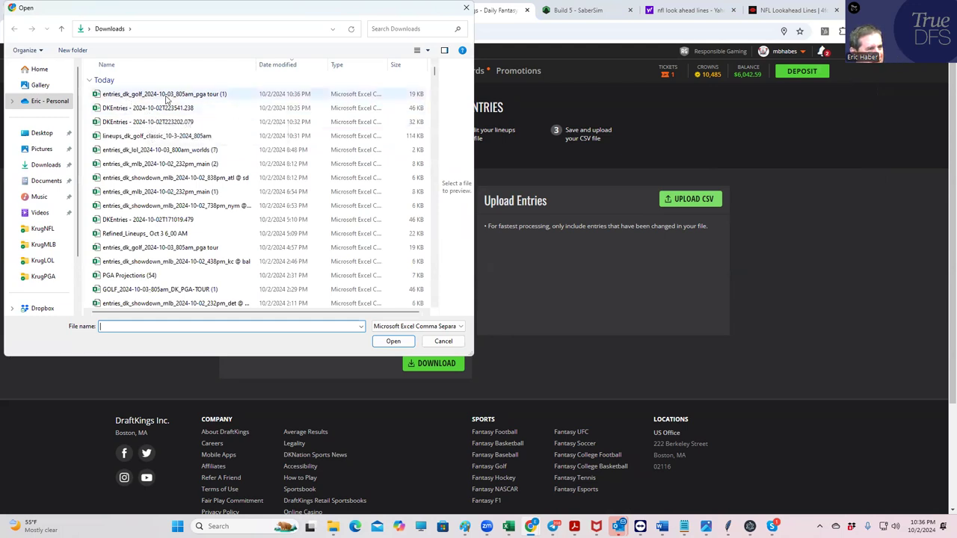
left_click(167, 98)
left_click(393, 341)
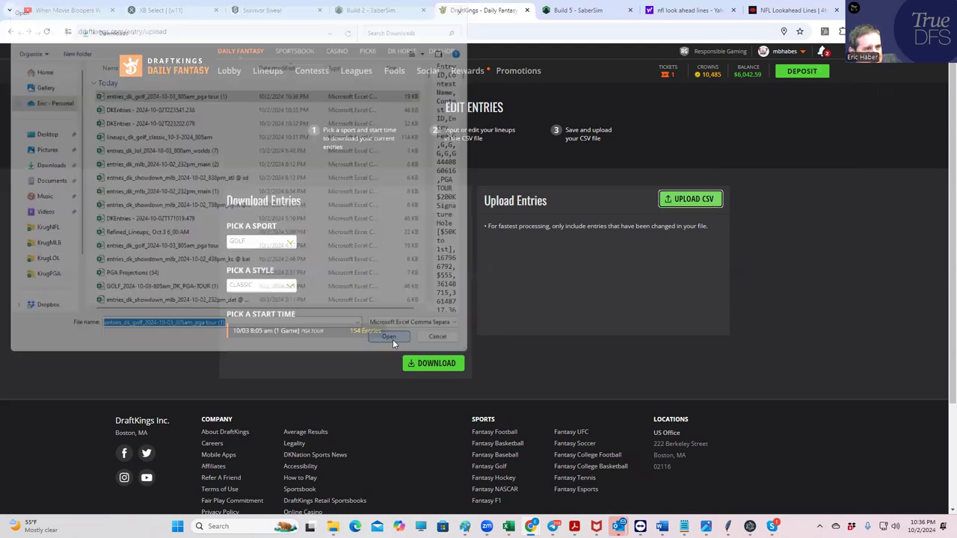